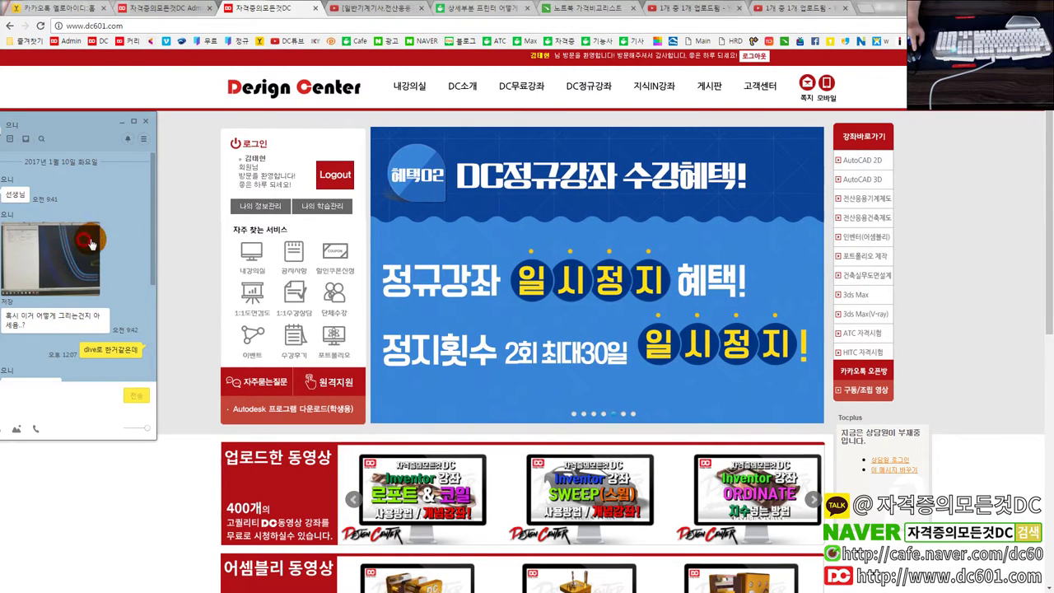
# Step: Enlarge and close the student's shared photo, then zoom around the pipe drawing
pyautogui.click(91, 243)
pyautogui.click(693, 121)
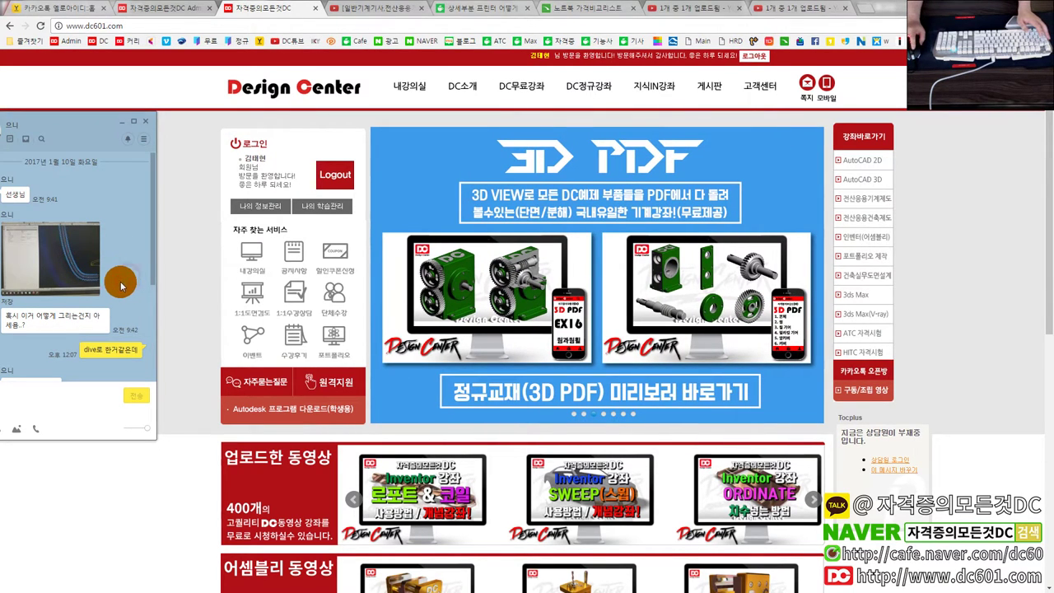
pyautogui.scroll(-2, 121, 287)
pyautogui.scroll(-1, 131, 268)
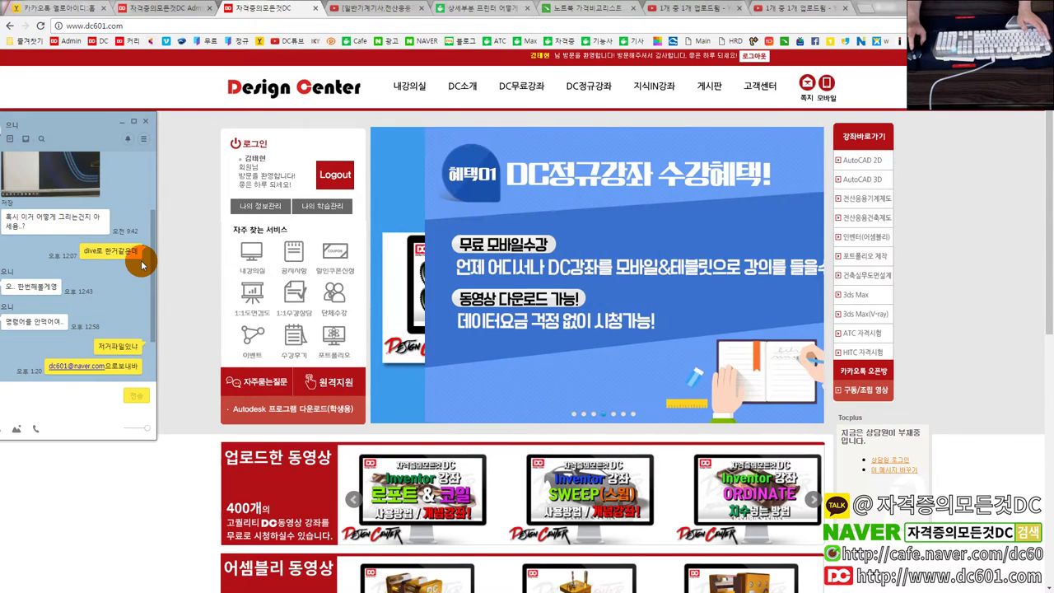
pyautogui.scroll(3, 142, 264)
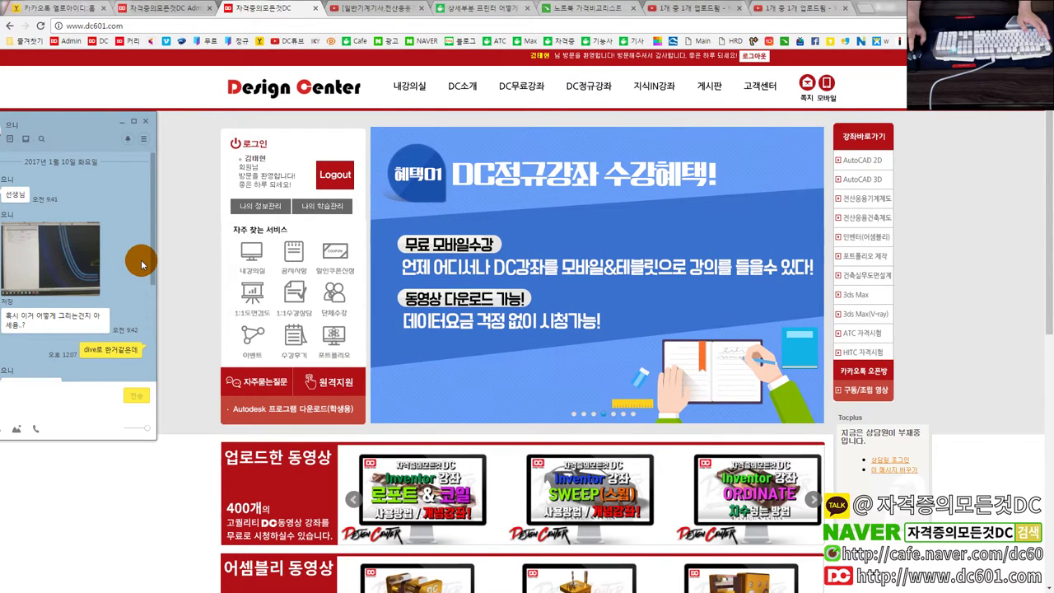
pyautogui.scroll(-2, 140, 265)
pyautogui.scroll(-2, 141, 265)
pyautogui.scroll(-1, 141, 264)
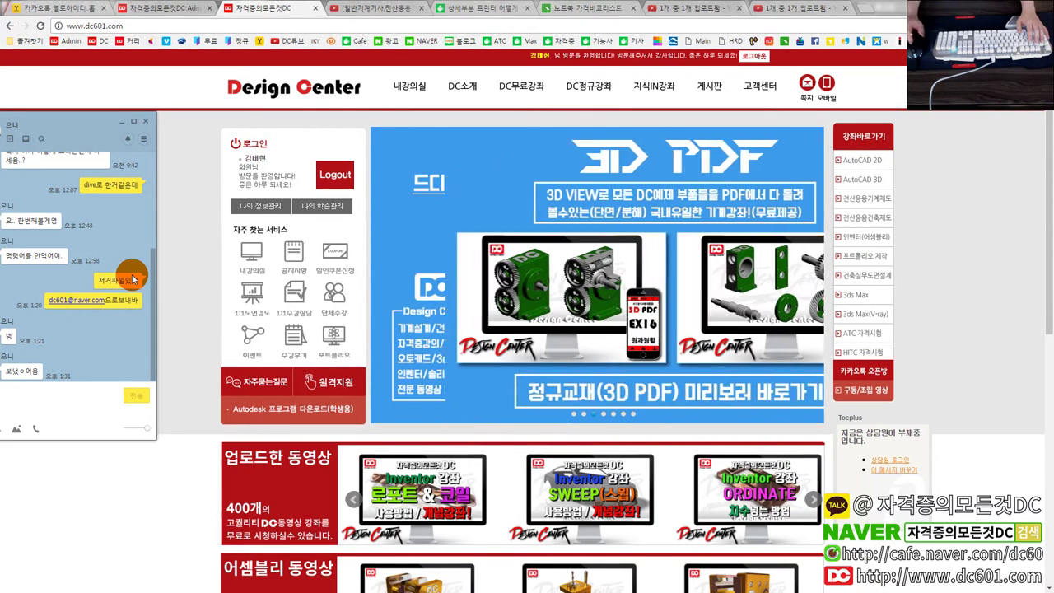
pyautogui.scroll(2, 130, 280)
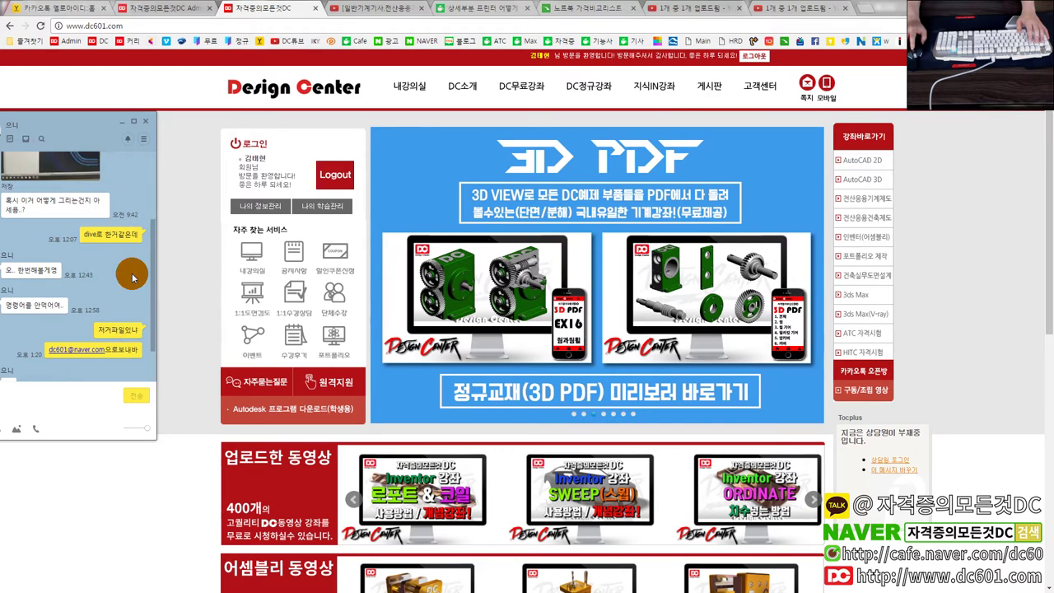
pyautogui.scroll(-1, 134, 276)
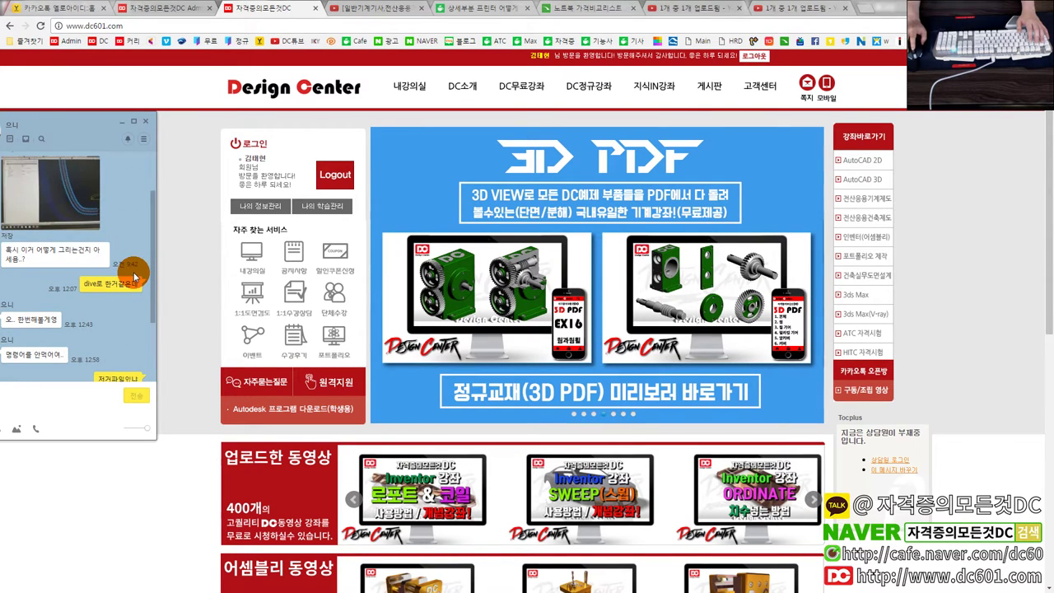
pyautogui.scroll(-1, 134, 277)
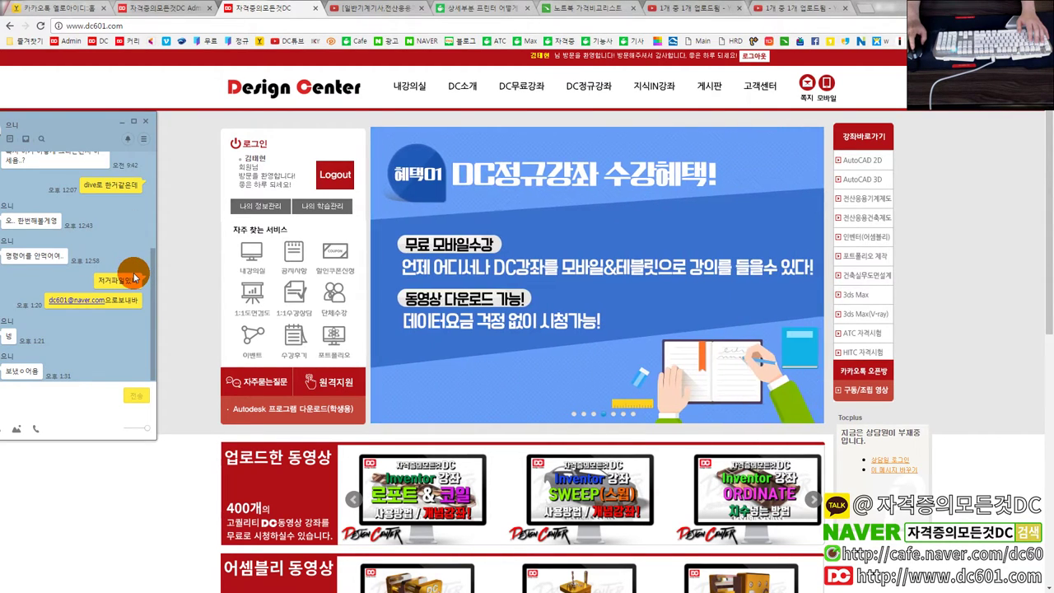
pyautogui.scroll(4, 135, 276)
pyautogui.scroll(2, 132, 276)
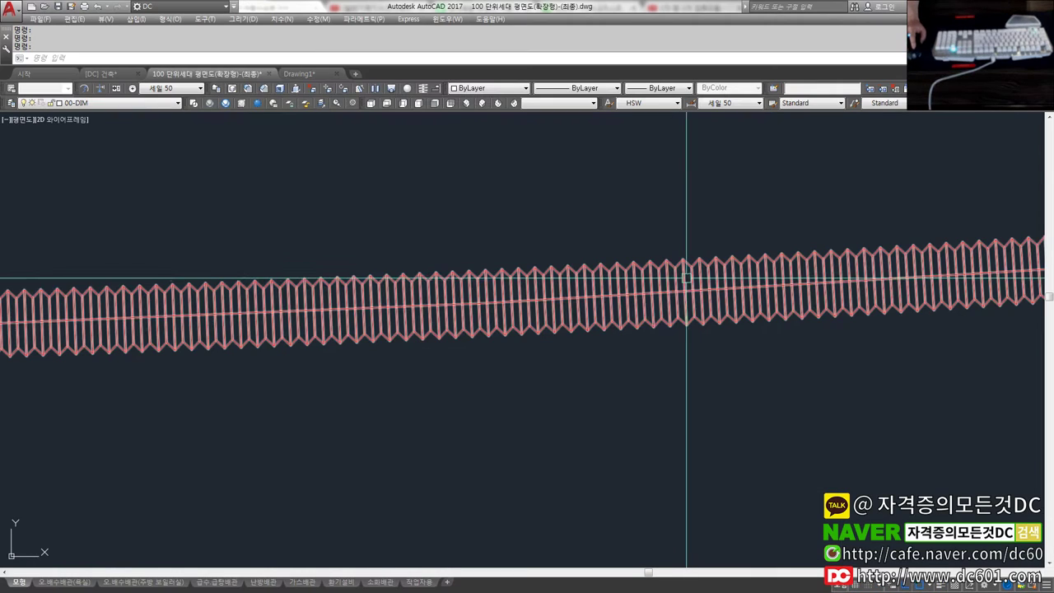
# Step: Zoom and pan along the red and blue pipes toward the fixture symbols on the right
pyautogui.scroll(-2, 546, 279)
pyautogui.scroll(-1, 546, 278)
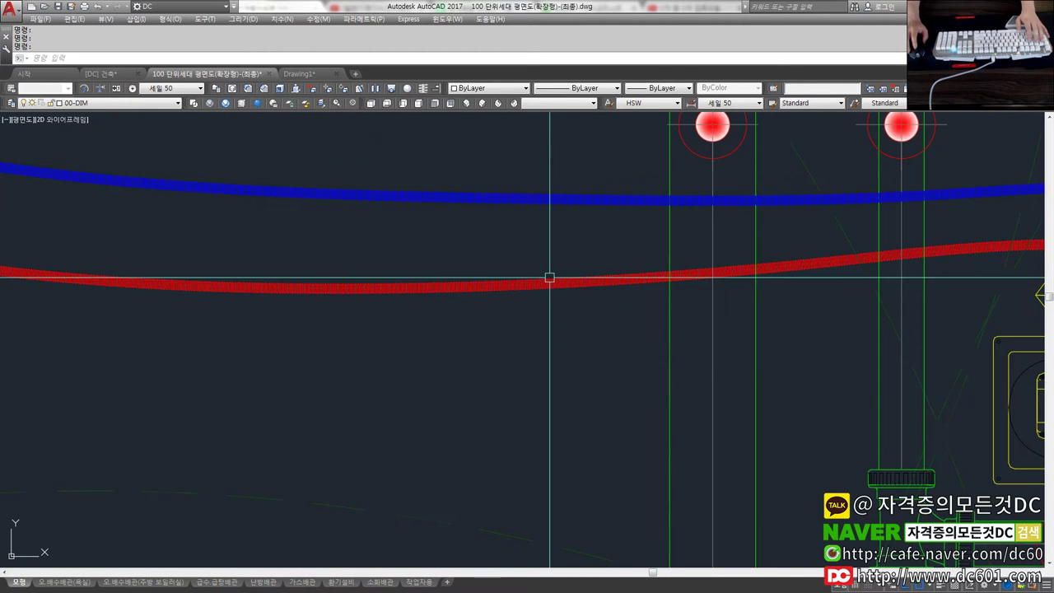
pyautogui.scroll(-3, 521, 259)
pyautogui.scroll(1, 521, 255)
pyautogui.scroll(1, 532, 263)
pyautogui.scroll(1, 551, 286)
pyautogui.scroll(-2, 551, 285)
pyautogui.scroll(3, 558, 269)
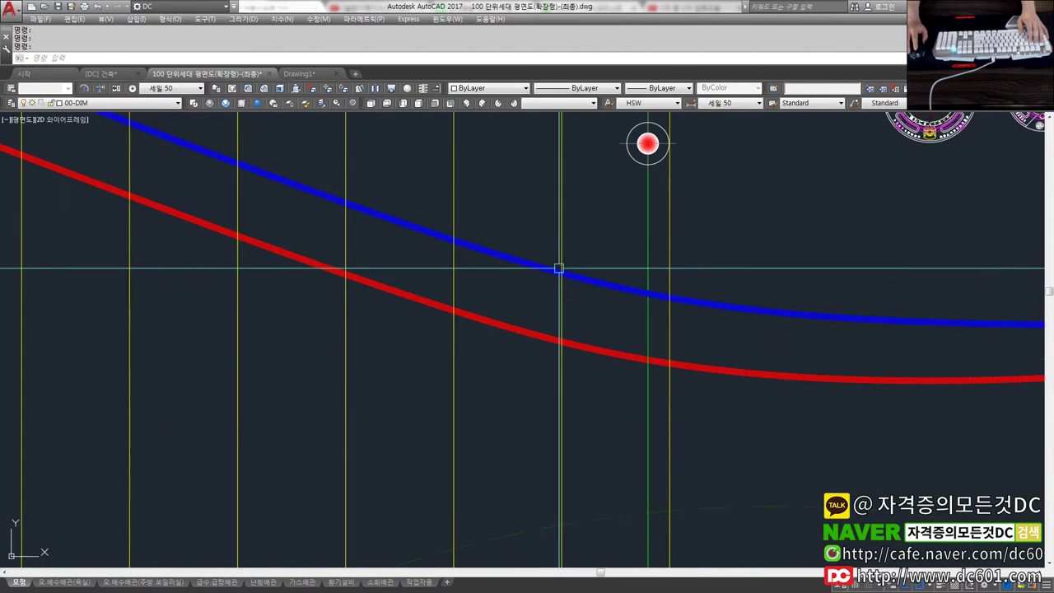
pyautogui.scroll(2, 581, 301)
pyautogui.scroll(1, 454, 355)
pyautogui.scroll(-2, 453, 355)
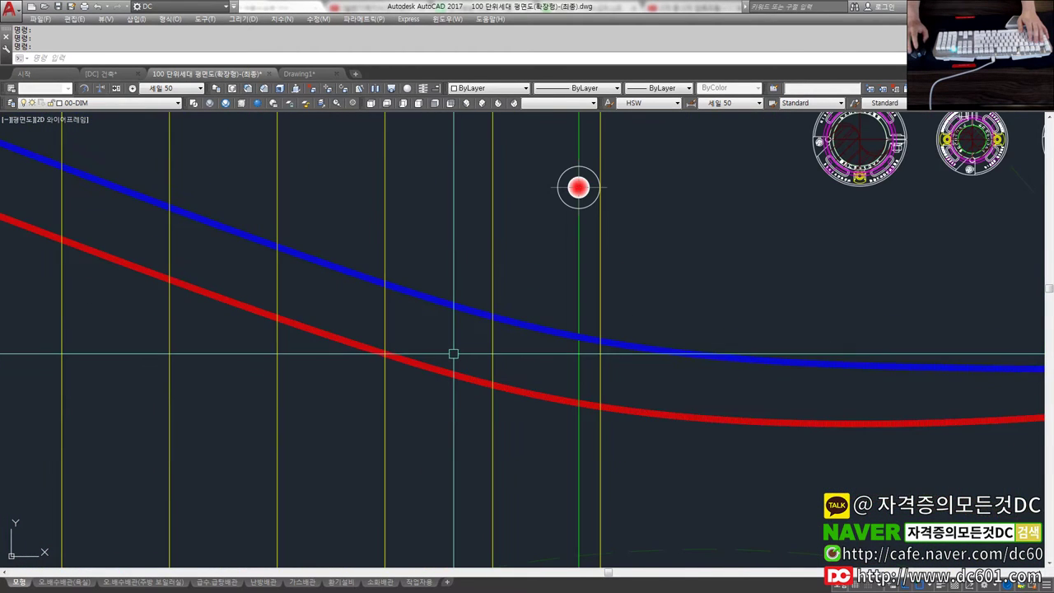
pyautogui.moveTo(577, 184); pyautogui.dragTo(637, 179, button='middle')
pyautogui.moveTo(528, 330); pyautogui.dragTo(428, 330, button='middle')
pyautogui.moveTo(661, 327); pyautogui.dragTo(539, 332, button='middle')
pyautogui.moveTo(674, 360)
pyautogui.mouseDown(button='middle')
pyautogui.moveTo(641, 360)
pyautogui.moveTo(733, 320)
pyautogui.mouseUp(button='middle')
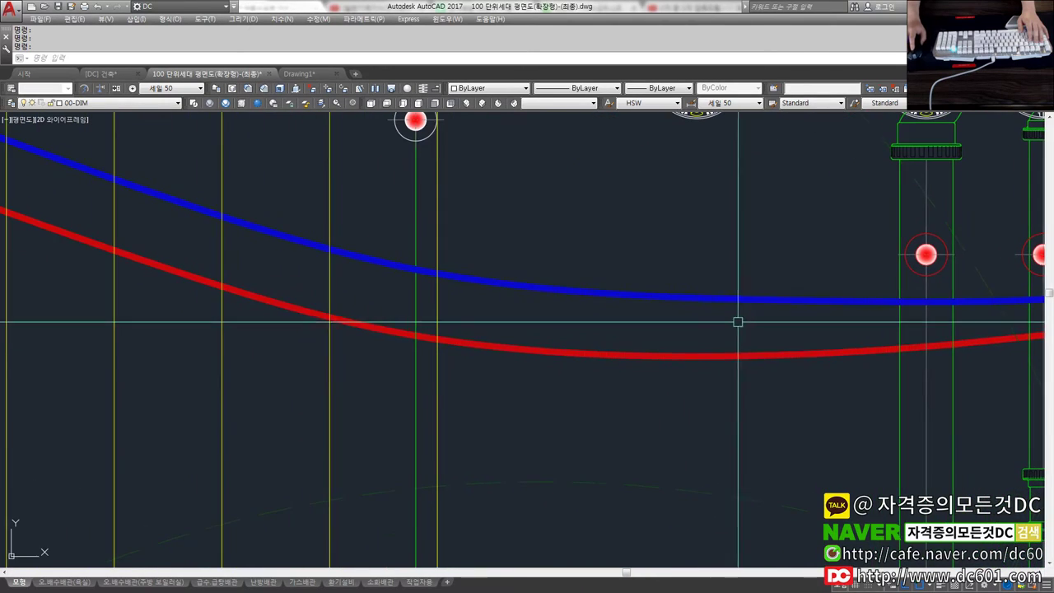
pyautogui.scroll(-2, 817, 344)
pyautogui.moveTo(624, 329)
pyautogui.mouseDown(button='middle')
pyautogui.moveTo(552, 266)
pyautogui.moveTo(570, 272)
pyautogui.mouseUp(button='middle')
# Step: Follow the red pipe further right and zoom in on it
pyautogui.scroll(2, 744, 322)
pyautogui.scroll(2, 741, 357)
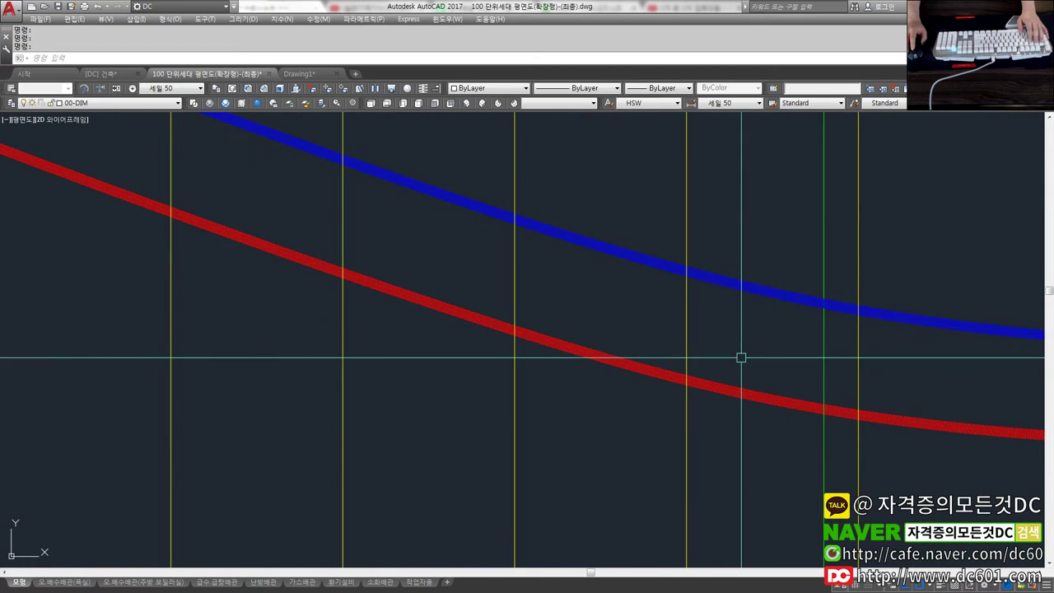
pyautogui.scroll(2, 742, 358)
pyautogui.moveTo(750, 362); pyautogui.dragTo(633, 349, button='middle')
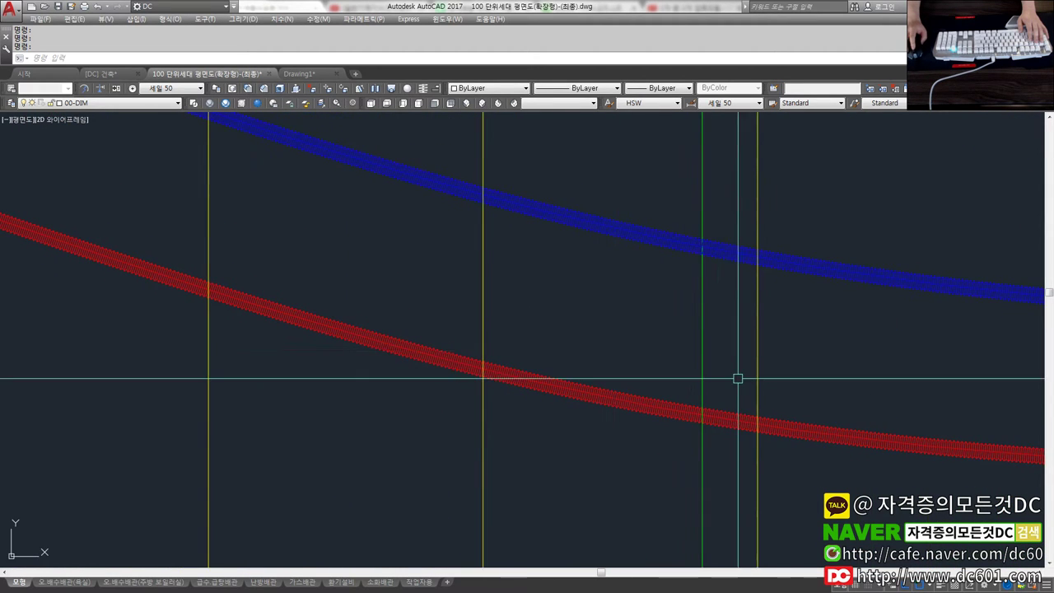
pyautogui.moveTo(737, 376); pyautogui.dragTo(659, 371, button='middle')
pyautogui.moveTo(724, 370); pyautogui.dragTo(612, 365, button='middle')
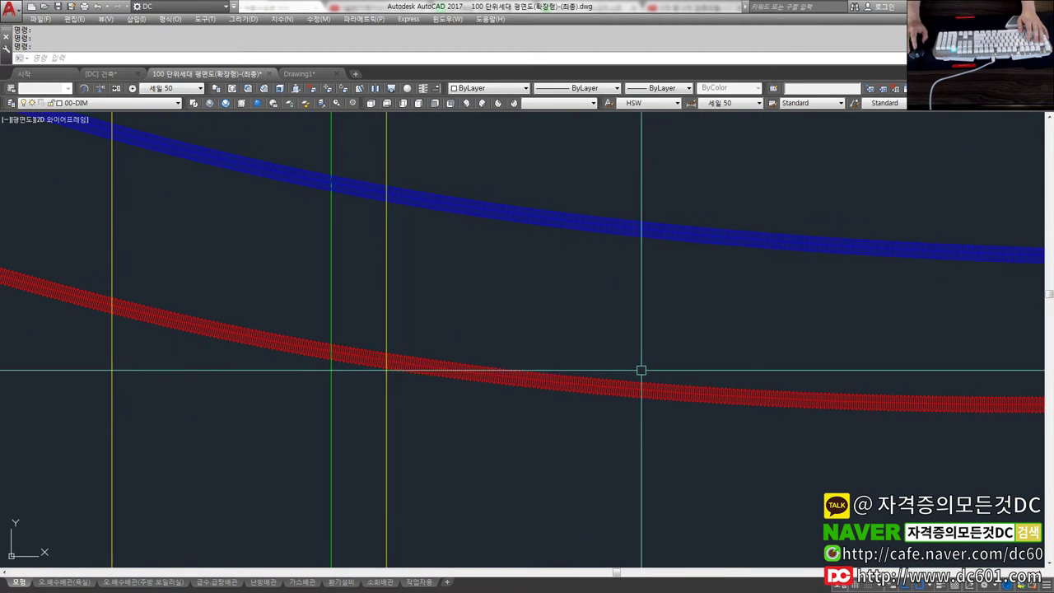
pyautogui.scroll(2, 657, 375)
pyautogui.scroll(1, 668, 394)
pyautogui.scroll(3, 659, 403)
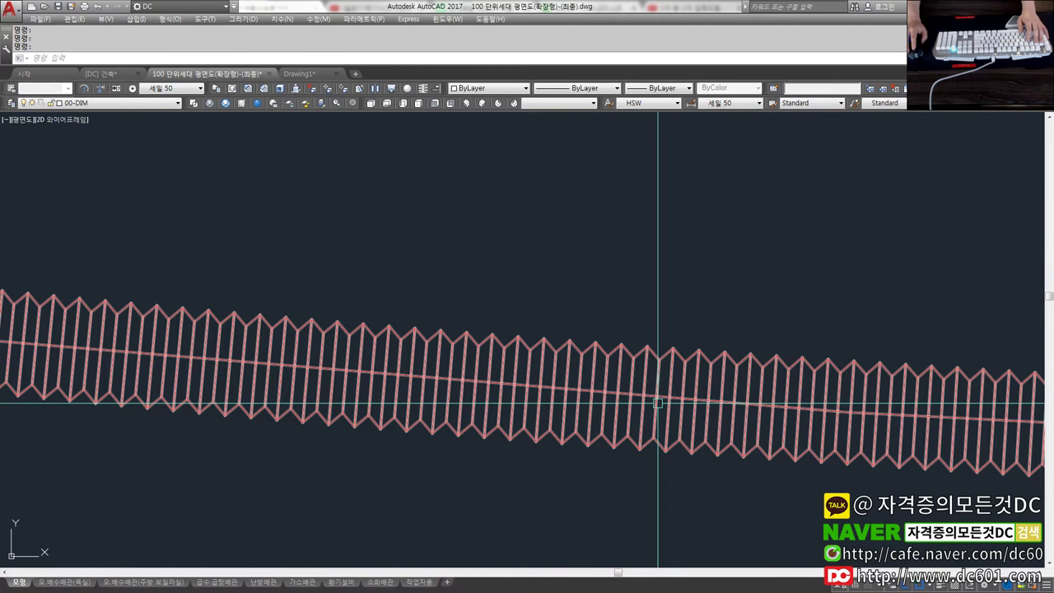
pyautogui.scroll(2, 598, 373)
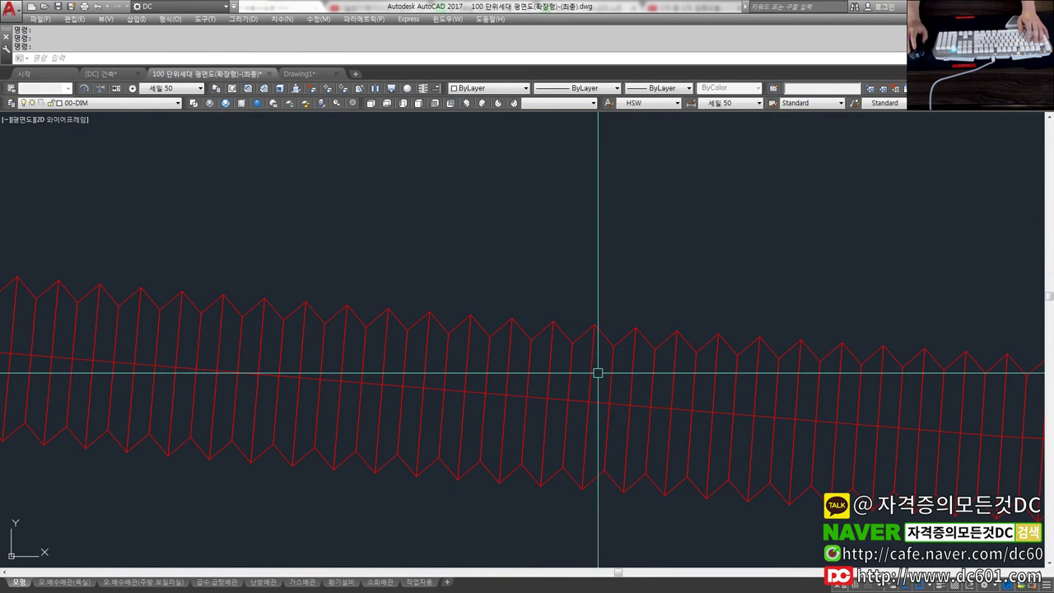
pyautogui.scroll(-3, 560, 354)
# Step: Select the zigzag hatched pipe to inspect it, then deselect it and zoom back
pyautogui.click(524, 359)
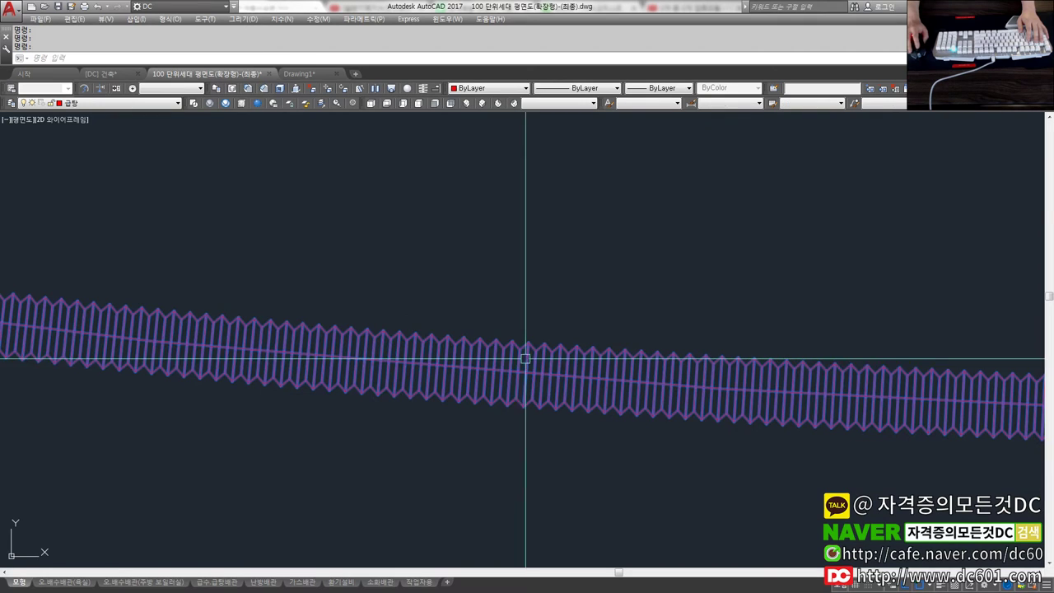
pyautogui.press('Escape')
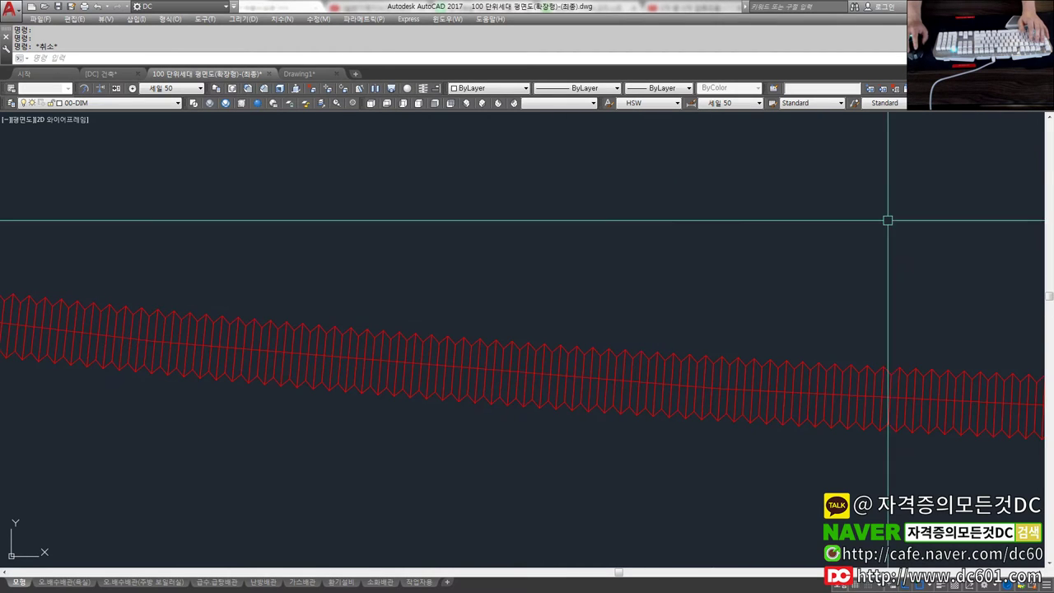
pyautogui.scroll(2, 635, 332)
pyautogui.scroll(2, 437, 313)
pyautogui.scroll(2, 455, 310)
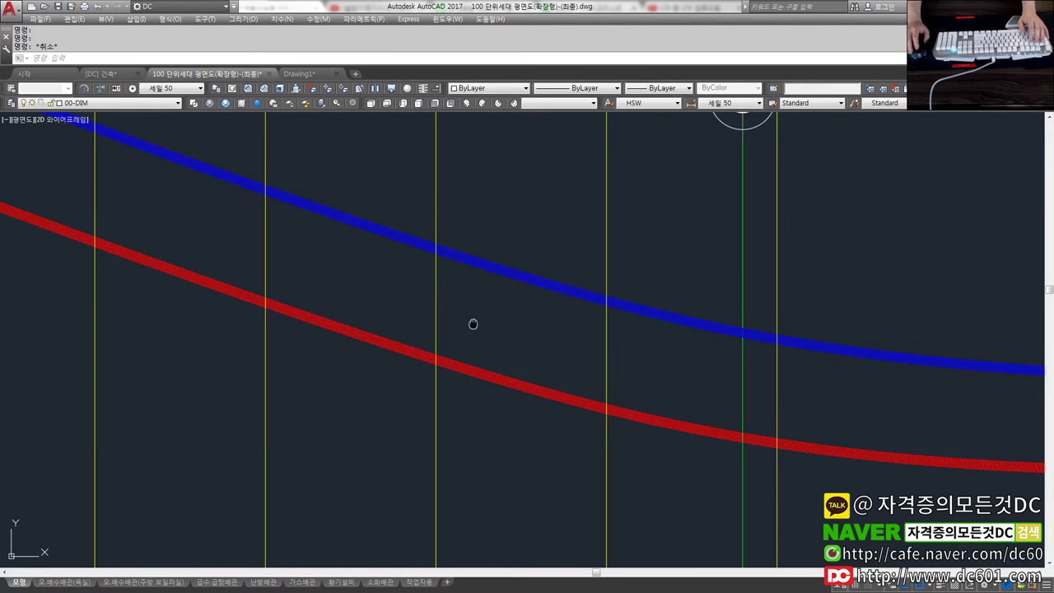
pyautogui.scroll(2, 541, 351)
pyautogui.scroll(2, 443, 330)
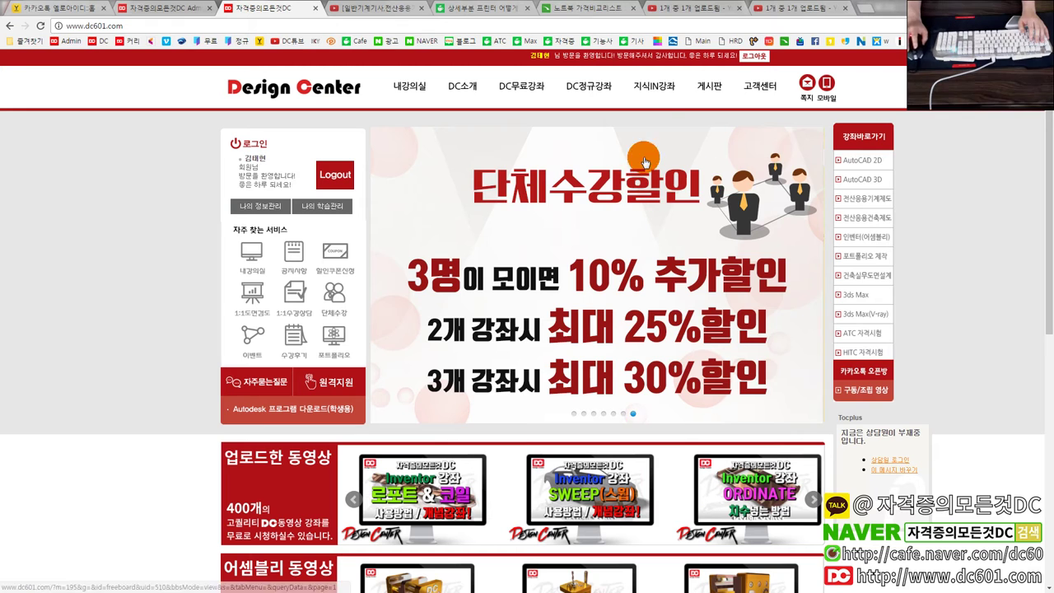
# Step: Go to the DC튜브 channel page and open the AutoCAD 2D&3D course preview playlist
pyautogui.click(699, 9)
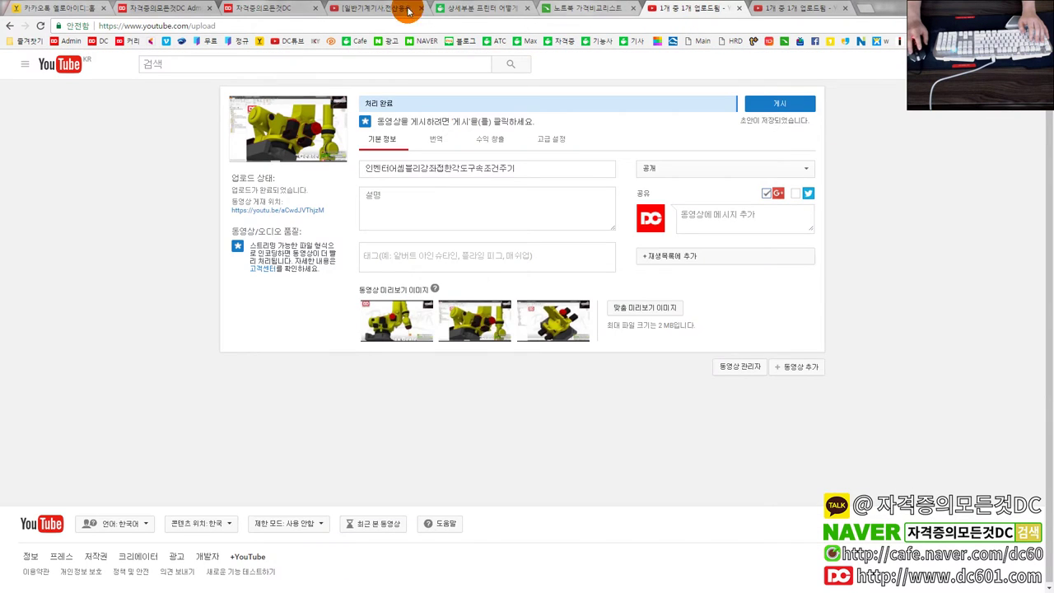
pyautogui.click(378, 9)
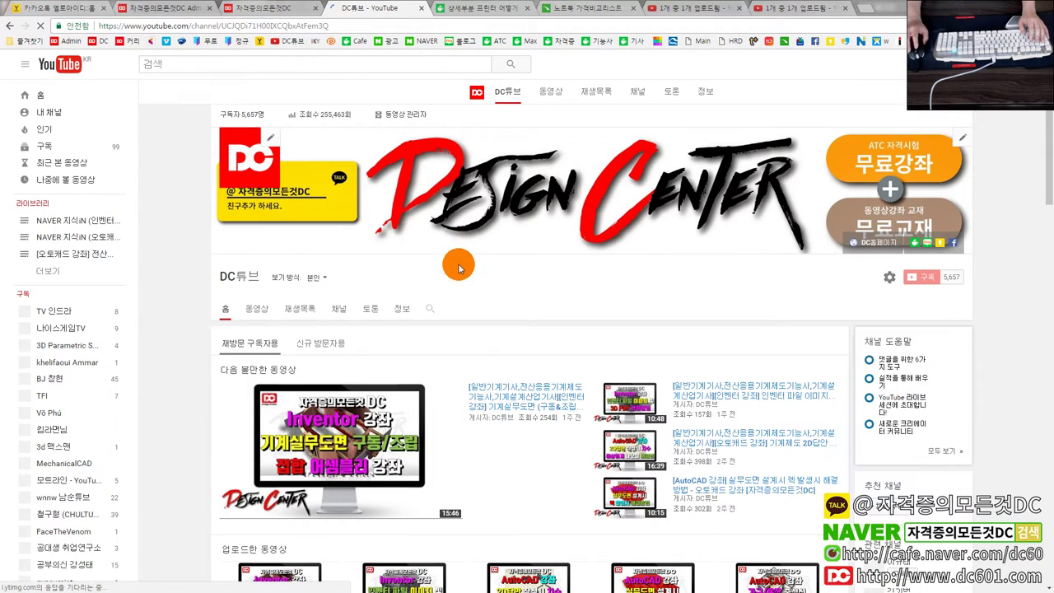
pyautogui.scroll(-3, 471, 288)
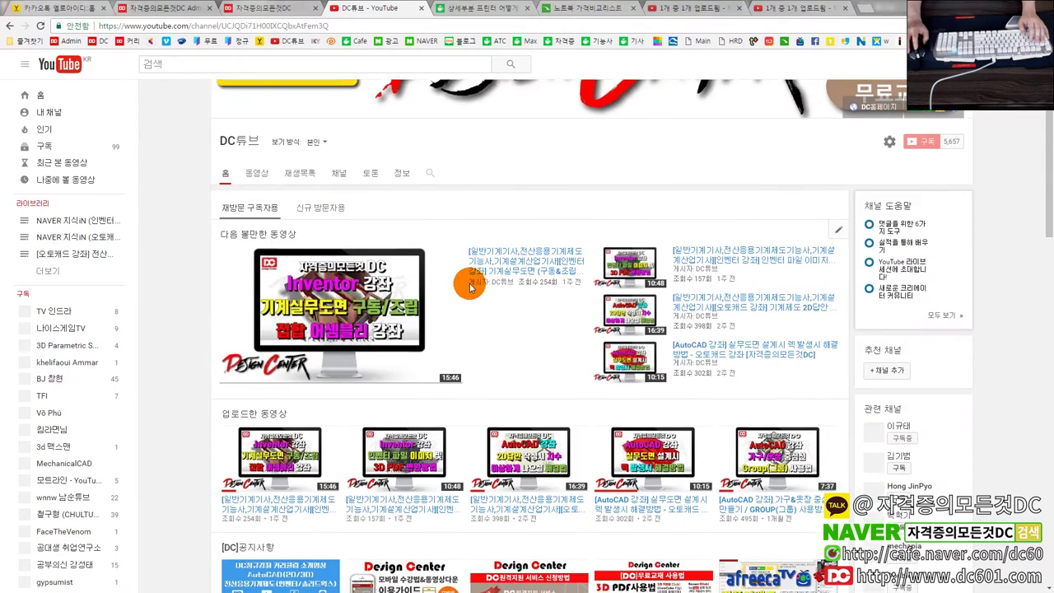
pyautogui.scroll(-4, 471, 287)
pyautogui.scroll(-2, 471, 286)
pyautogui.scroll(-2, 471, 286)
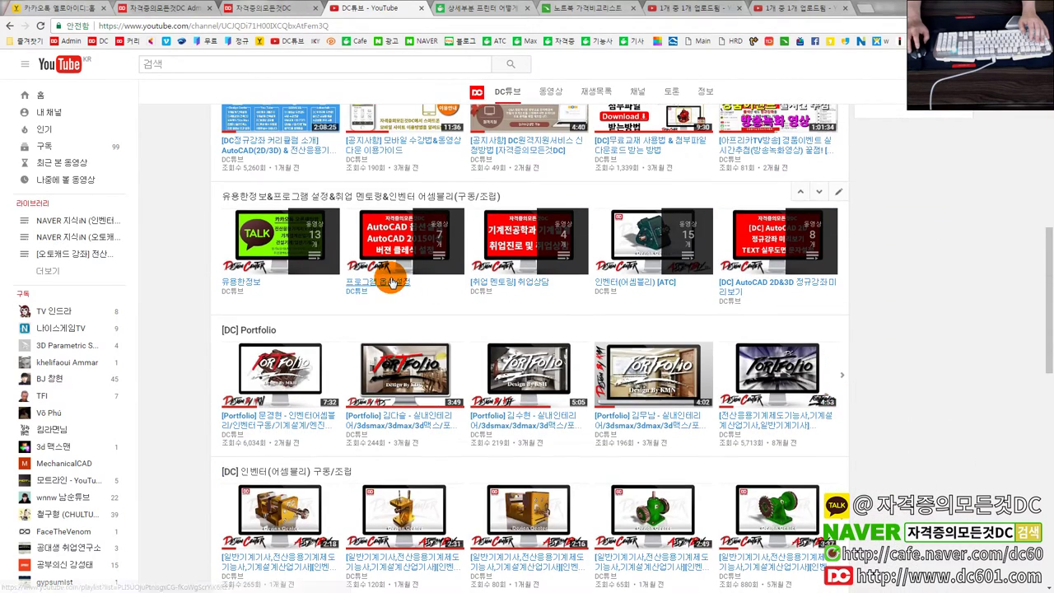
pyautogui.click(769, 286)
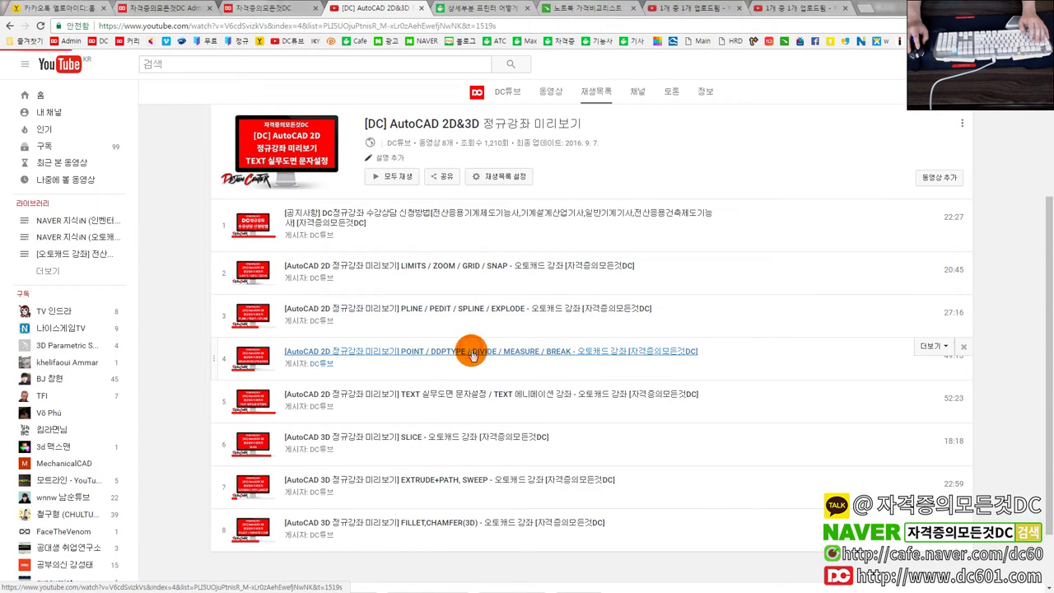
# Step: Play the POINT / DDPTYPE / DIVIDE / MEASURE / BREAK lecture, skip its ad, and go full screen
pyautogui.click(534, 376)
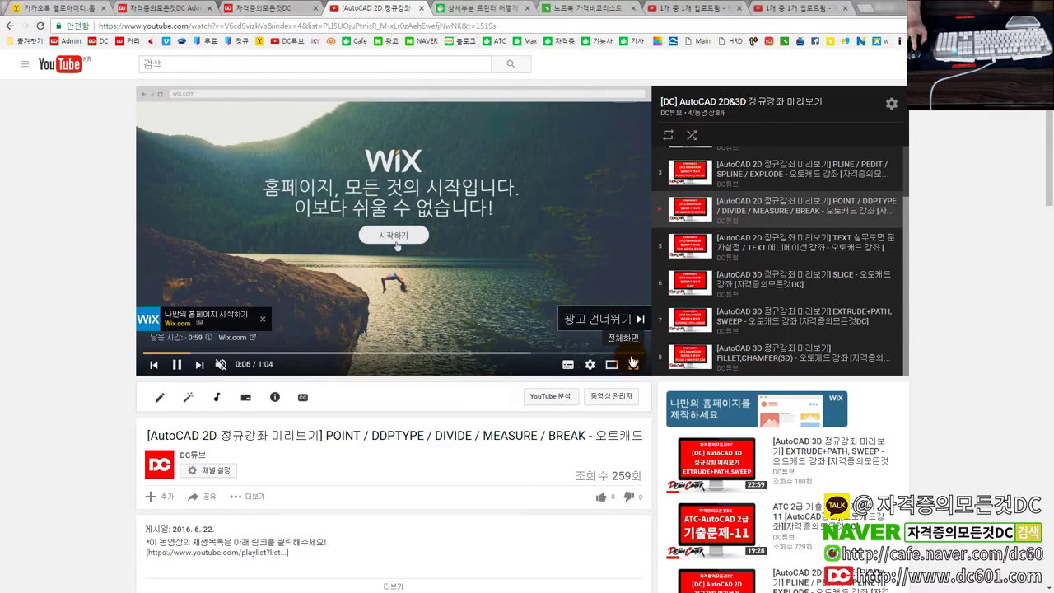
pyautogui.click(618, 319)
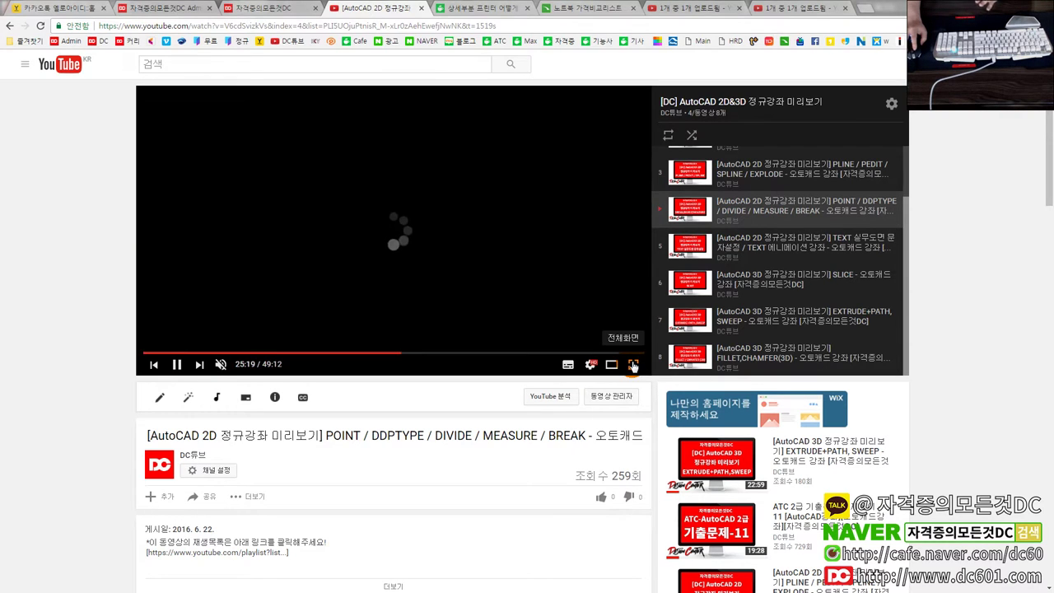
pyautogui.click(632, 365)
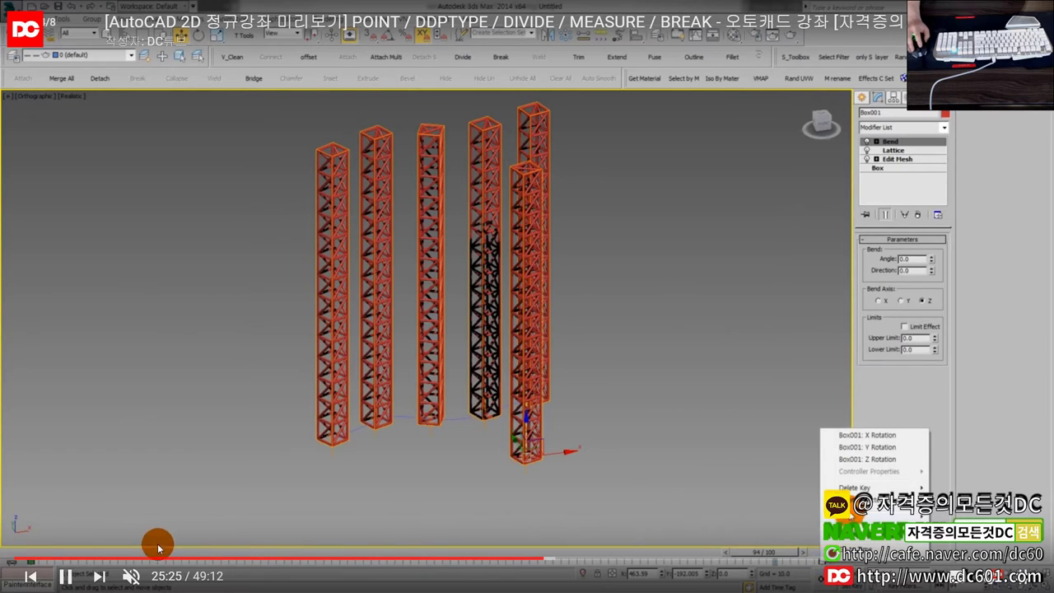
# Step: Skim the lecture's opening, jumping to about 4:31, 7:54 and 10:52
pyautogui.click(106, 560)
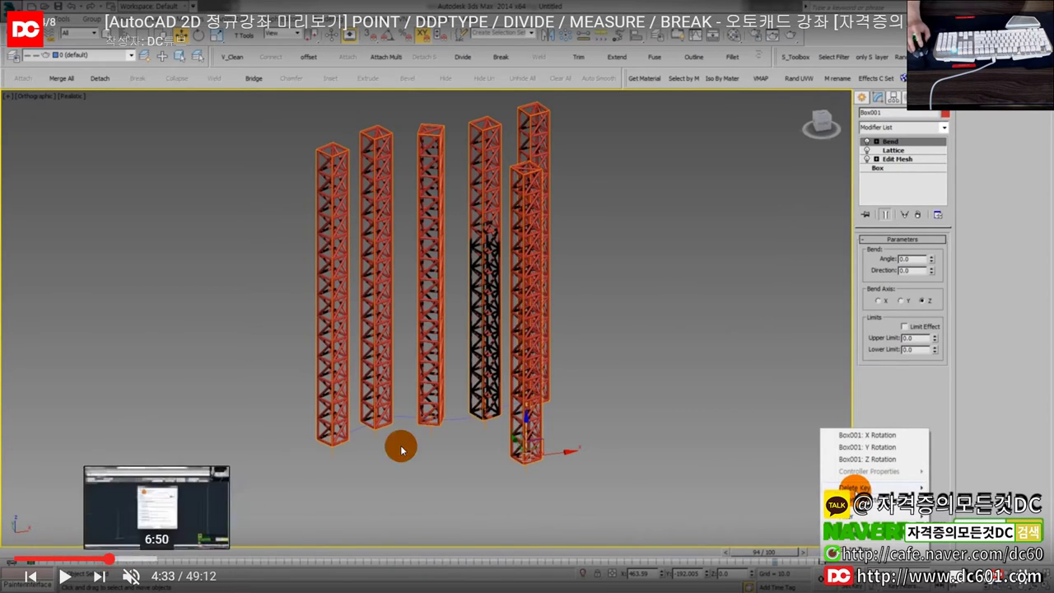
pyautogui.press('space')
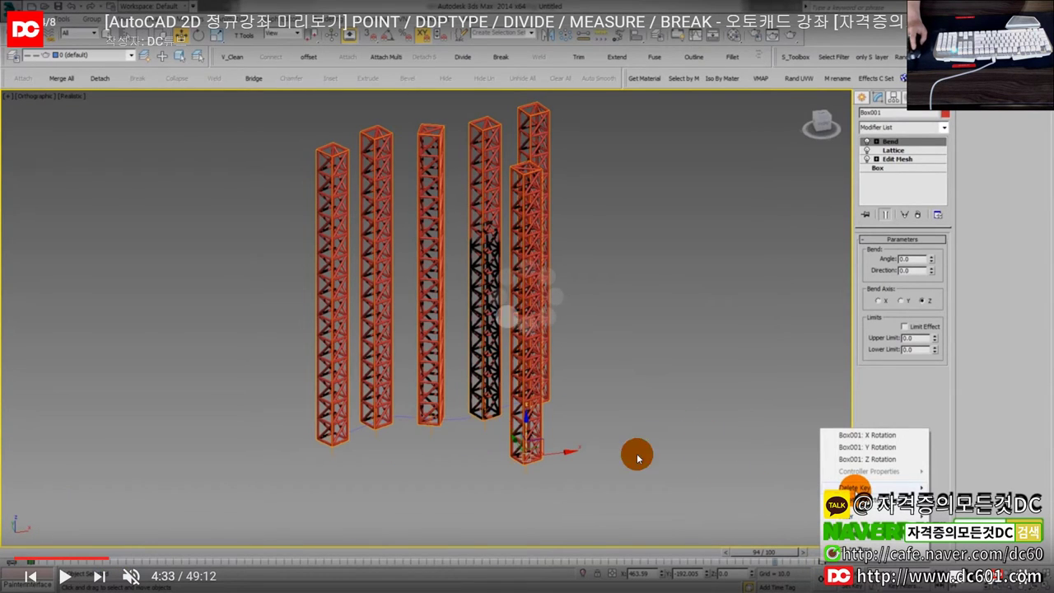
pyautogui.press('space')
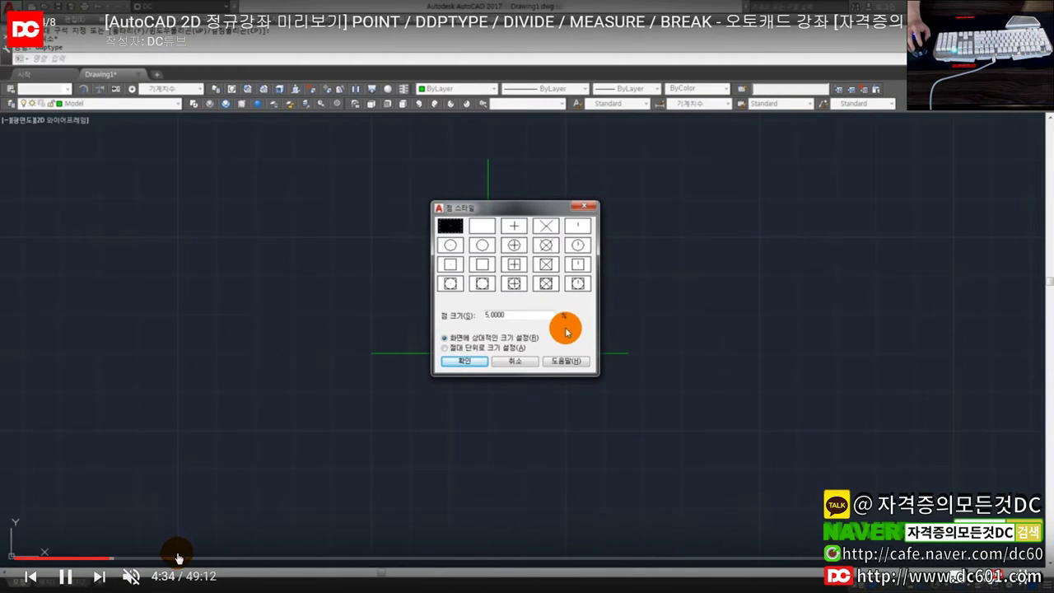
pyautogui.click(177, 558)
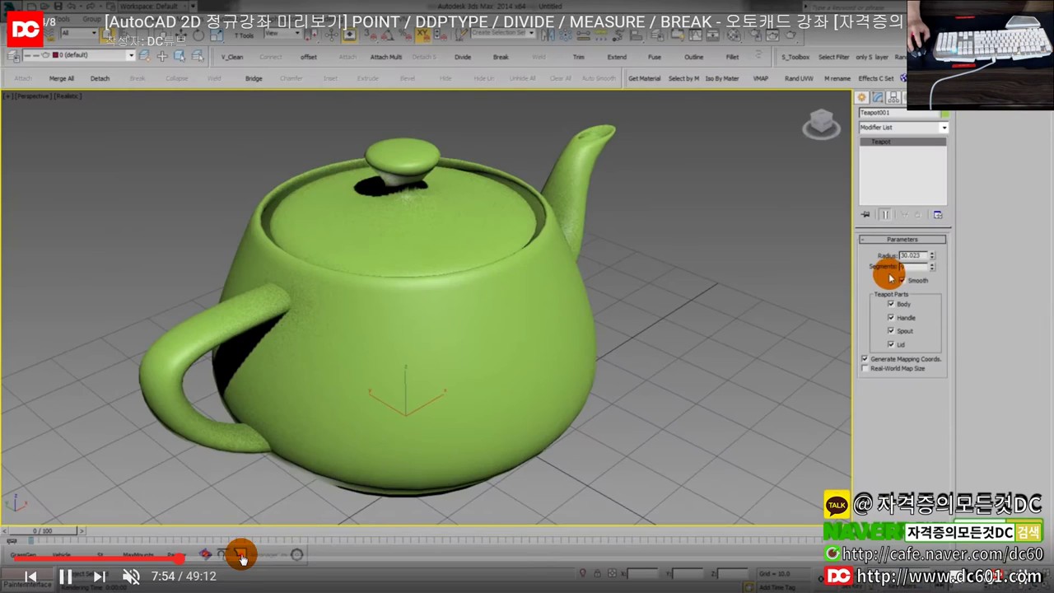
pyautogui.click(240, 559)
pyautogui.press('space')
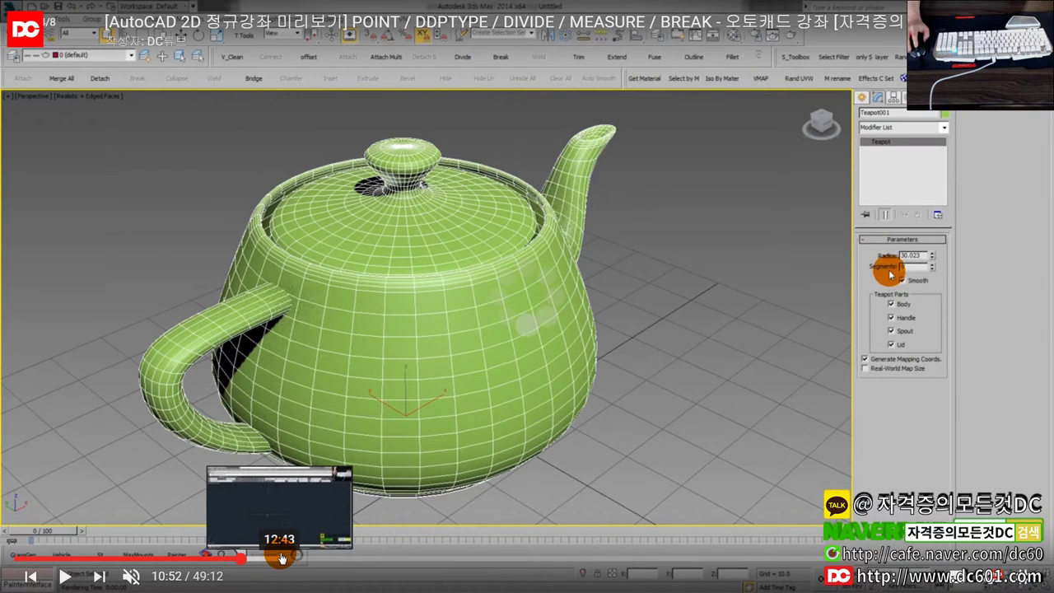
pyautogui.press('space')
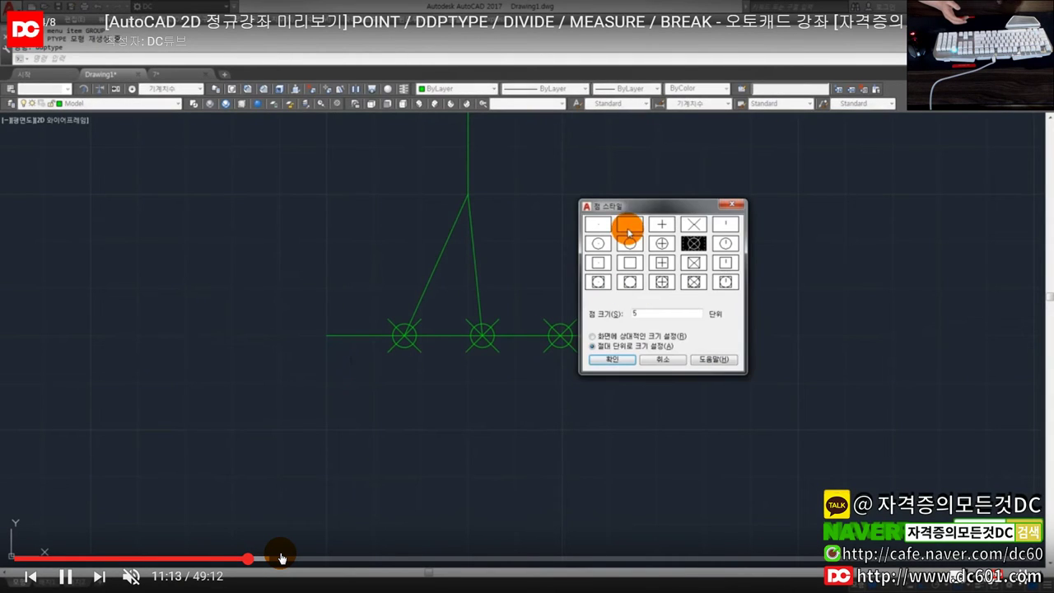
# Step: Skip ahead through 15:58, 26:35, 34:18 and 41:46, pause near 44:32, and exit full screen
pyautogui.click(349, 564)
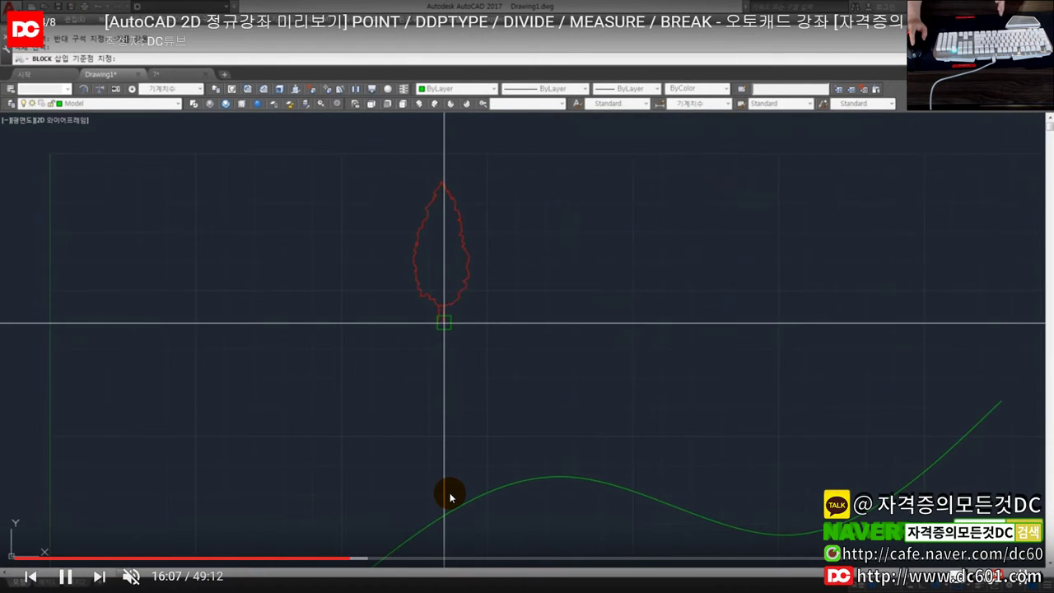
pyautogui.moveTo(568, 560)
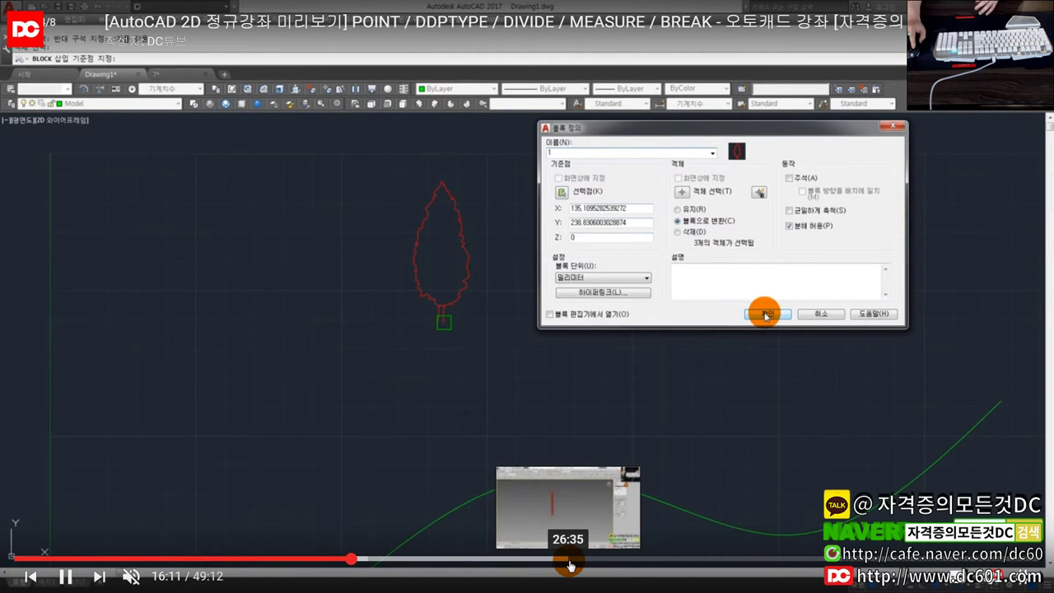
pyautogui.click(570, 562)
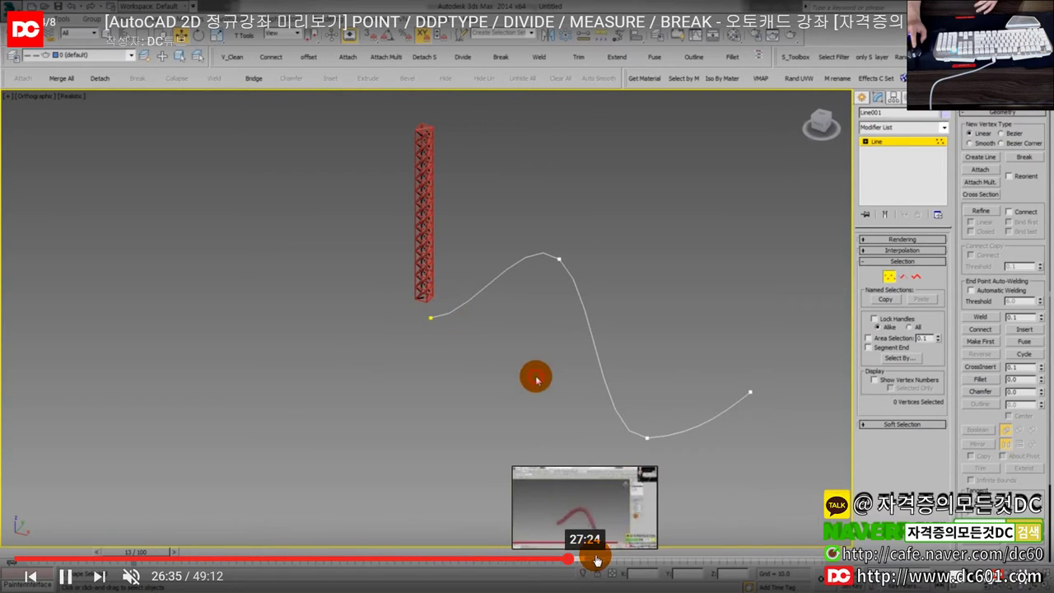
pyautogui.click(731, 561)
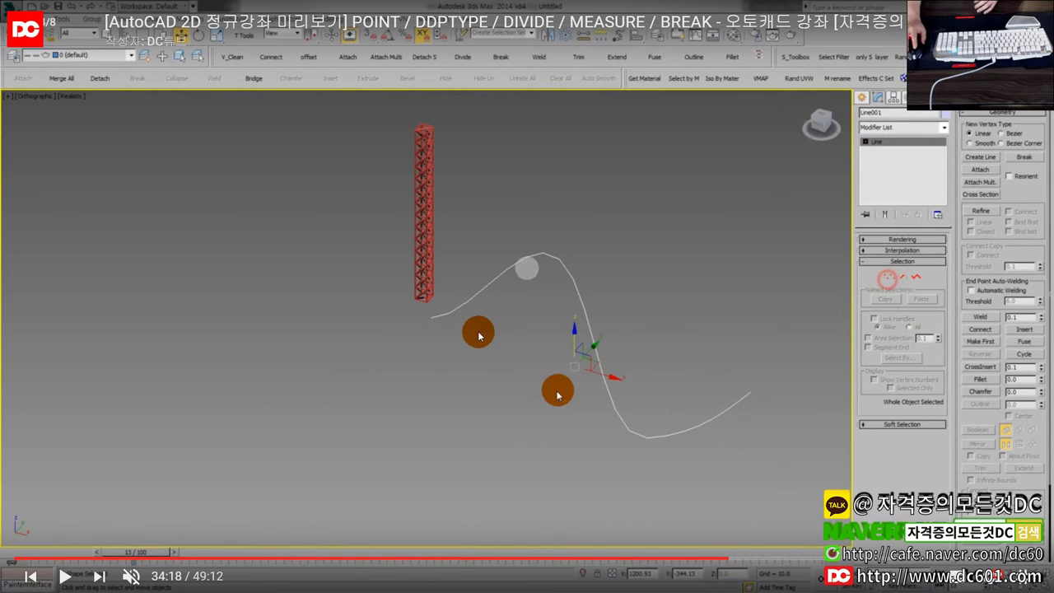
pyautogui.moveTo(863, 560)
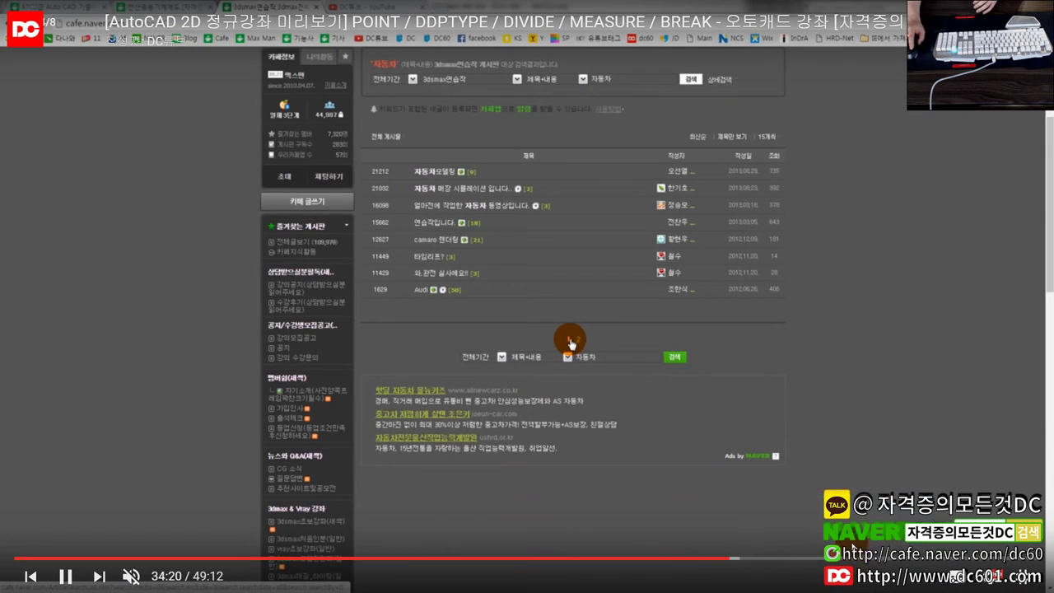
pyautogui.click(823, 560)
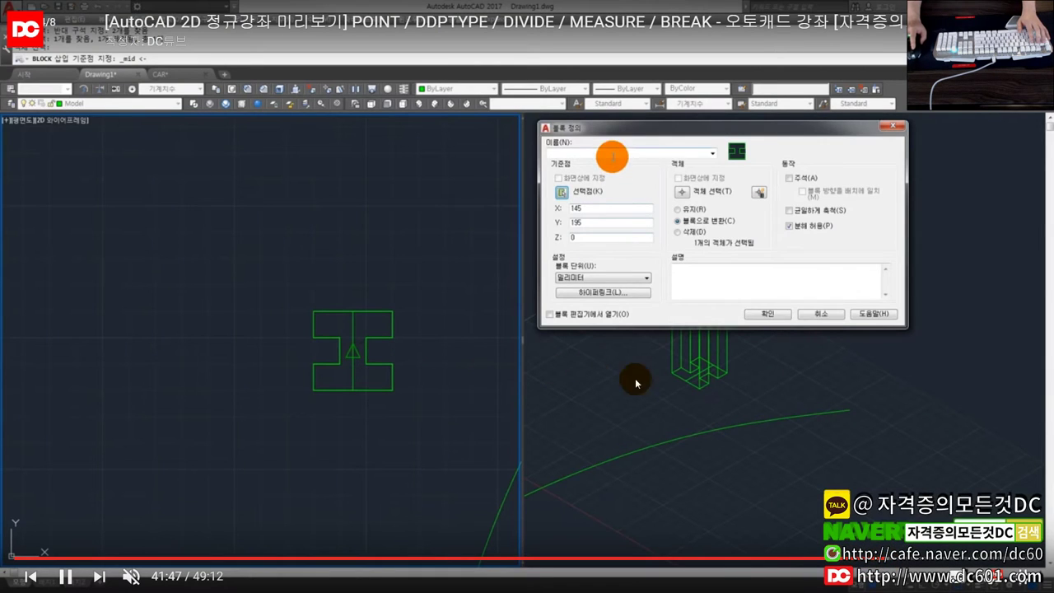
pyautogui.click(942, 560)
pyautogui.click(855, 465)
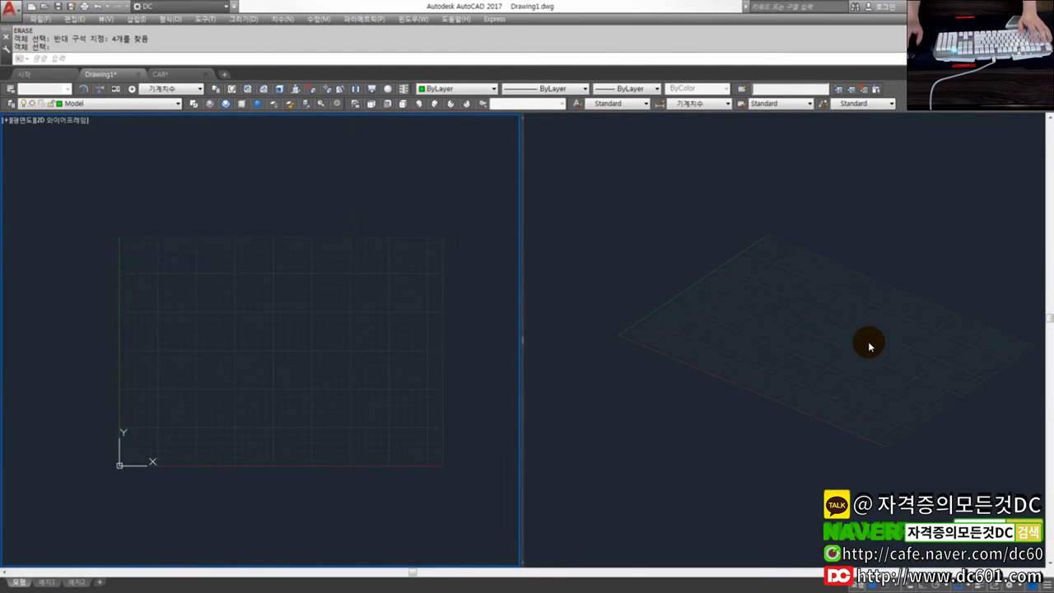
pyautogui.click(854, 412)
pyautogui.press('Escape')
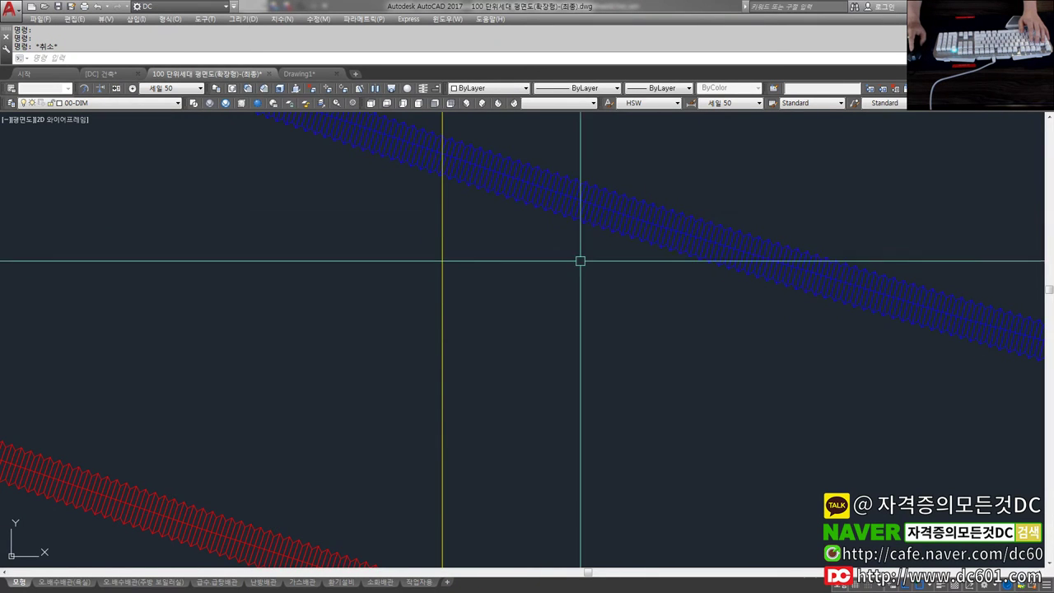
pyautogui.moveTo(268, 461); pyautogui.dragTo(440, 352, button='middle')
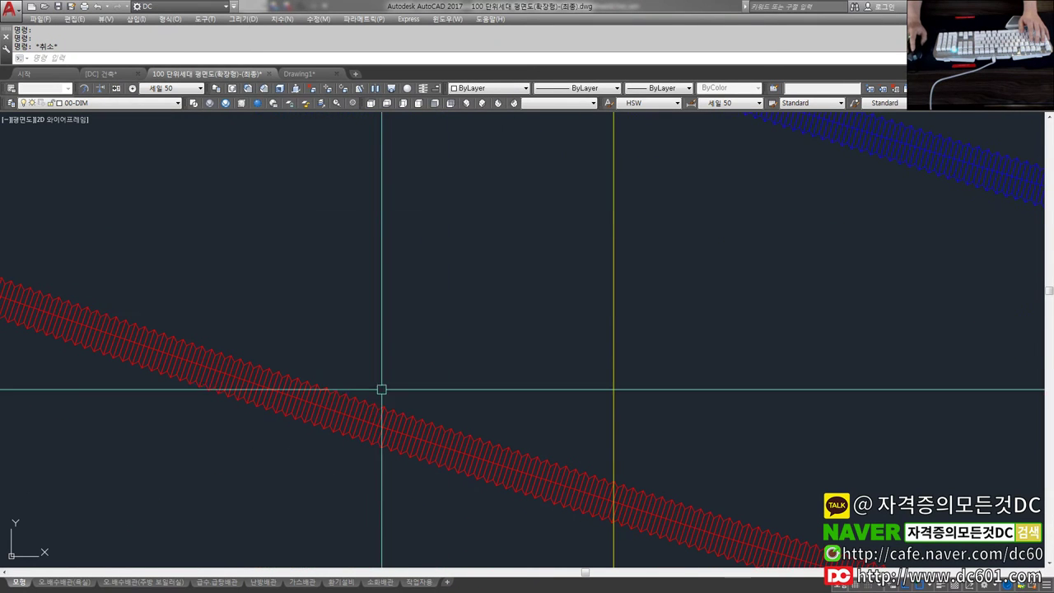
# Step: In Drawing1, draw a five-point wavy spline with ortho turned off
pyautogui.click(305, 79)
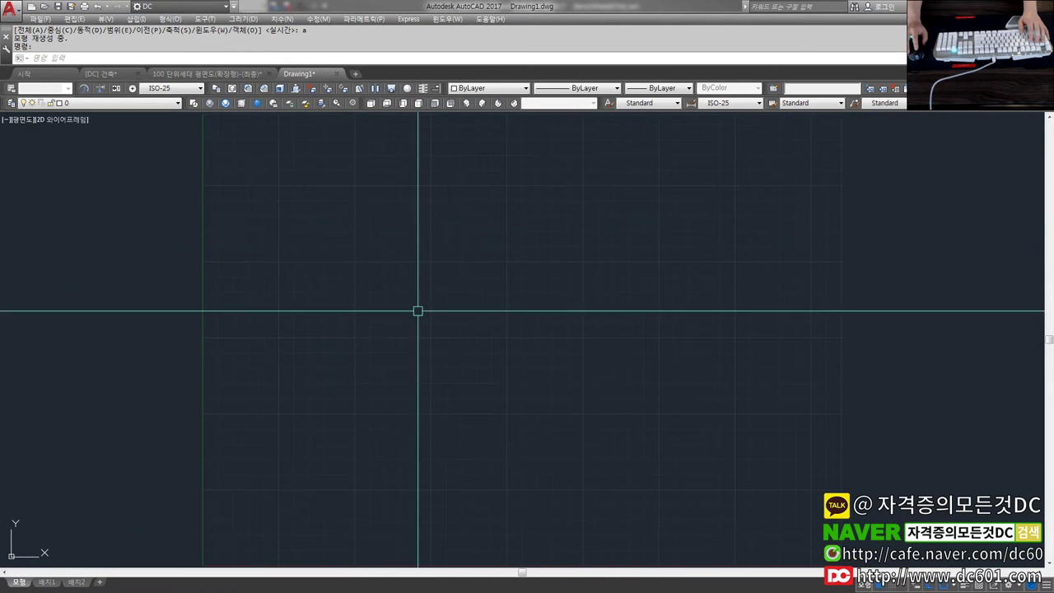
pyautogui.write('spl')
pyautogui.press('Return')
pyautogui.click(259, 320)
pyautogui.press('F8')
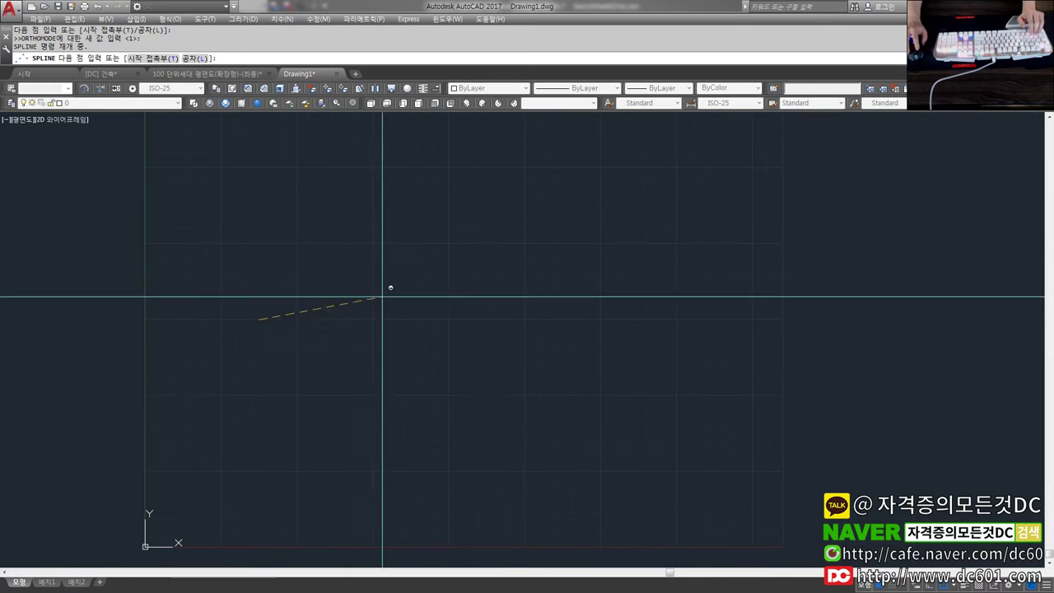
pyautogui.click(410, 367)
pyautogui.click(540, 377)
pyautogui.click(693, 337)
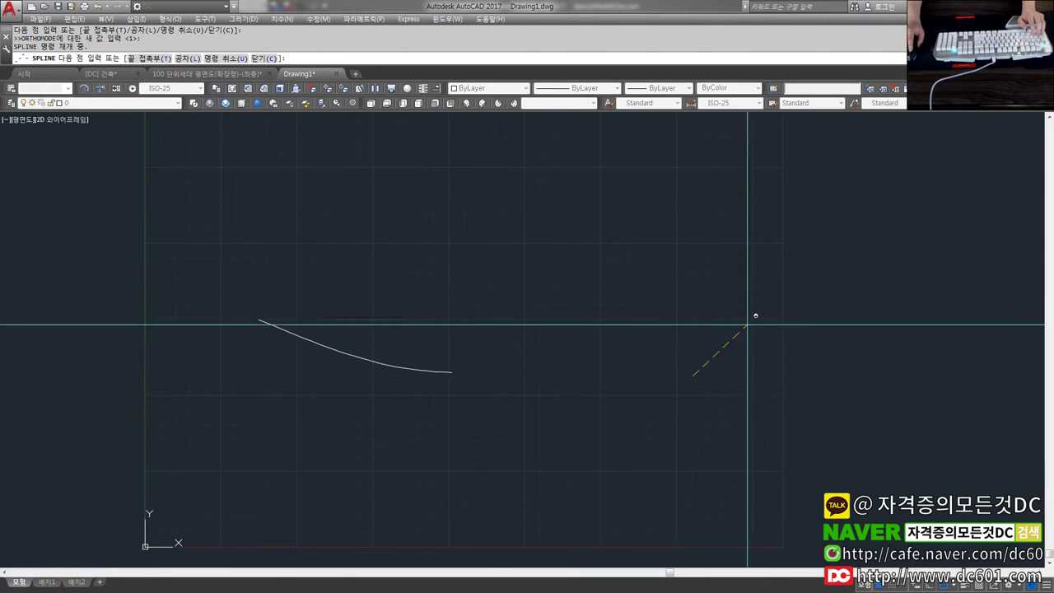
pyautogui.click(747, 327)
pyautogui.press('Return')
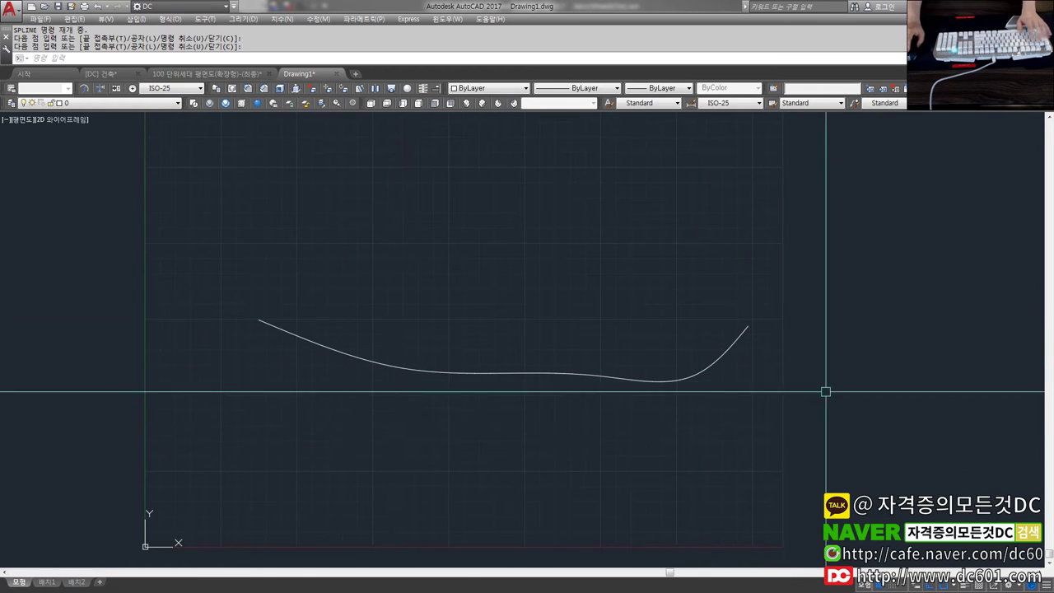
# Step: Zoom in and start a straight line just below the spline
pyautogui.scroll(3, 436, 377)
pyautogui.scroll(1, 443, 372)
pyautogui.write('l')
pyautogui.press('Return')
pyautogui.click(391, 330)
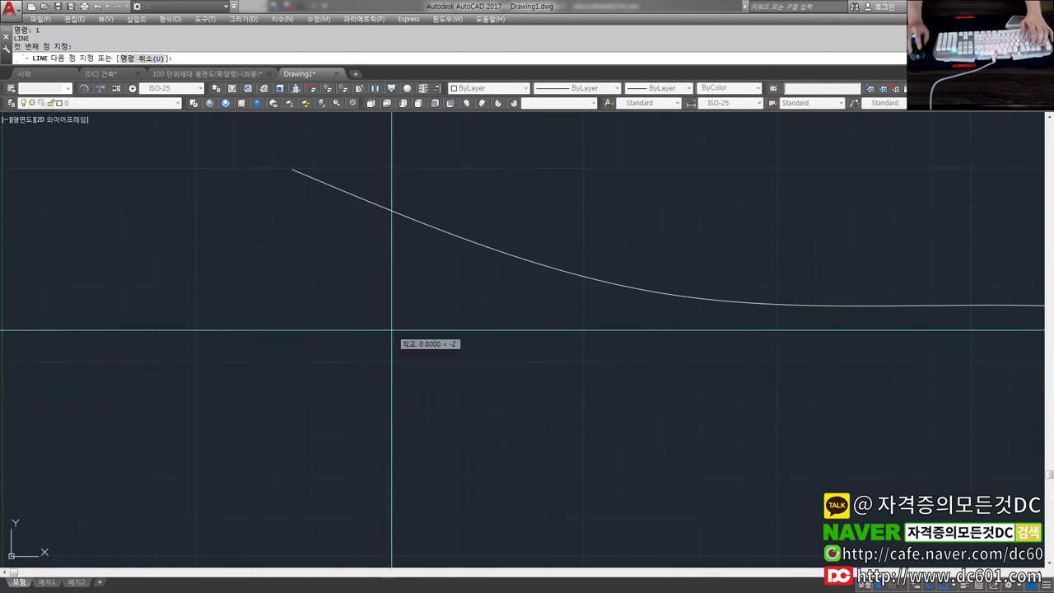
# Step: Finish the short vertical line and offset a copy 4 units to the right
pyautogui.click(406, 409)
pyautogui.press('Return')
pyautogui.write('o')
pyautogui.scroll(1, 377, 373)
pyautogui.write('4')
pyautogui.click(404, 362)
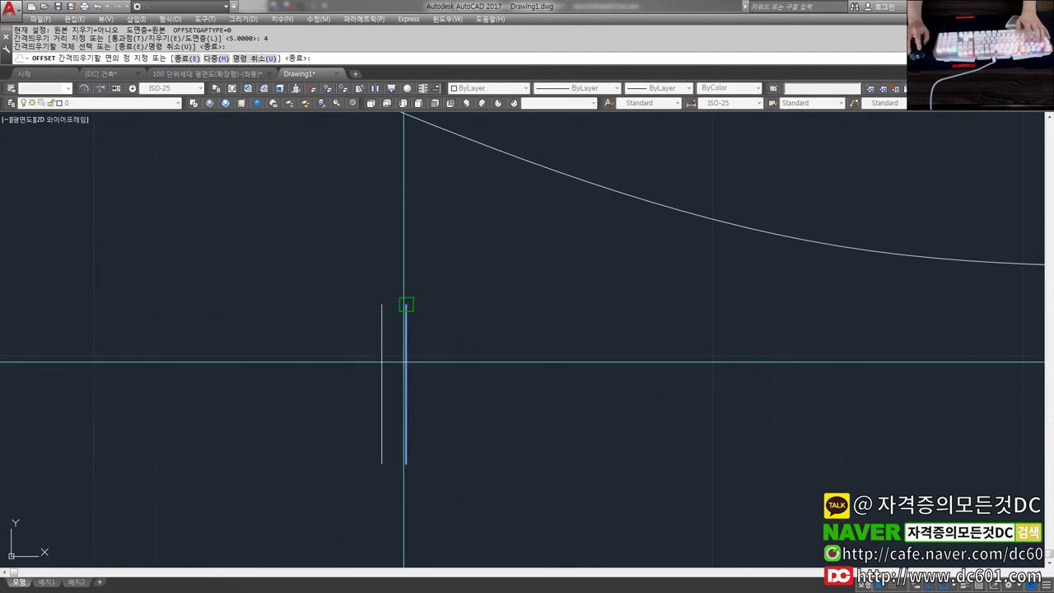
pyautogui.press('Escape')
pyautogui.press('space')
pyautogui.write('4')
pyautogui.press('Return')
pyautogui.click(406, 370)
pyautogui.click(412, 381)
pyautogui.press('Escape')
# Step: Add a 30° construction line and trim the lines into a pointed top
pyautogui.write('xl a 30')
pyautogui.scroll(4, 494, 341)
pyautogui.click(422, 333)
pyautogui.press('Return')
pyautogui.write('tr')
pyautogui.press('space')
pyautogui.press('space')
pyautogui.moveTo(598, 360)
pyautogui.mouseDown()
pyautogui.moveTo(426, 357)
pyautogui.moveTo(350, 278)
pyautogui.mouseUp()
pyautogui.moveTo(544, 206); pyautogui.dragTo(329, 217)
pyautogui.press('Escape')
# Step: Draw a vertical centre line up from the top edge's midpoint
pyautogui.write('l')
pyautogui.press('space')
pyautogui.keyDown('shift'); pyautogui.rightClick(479, 346); pyautogui.keyUp('shift')
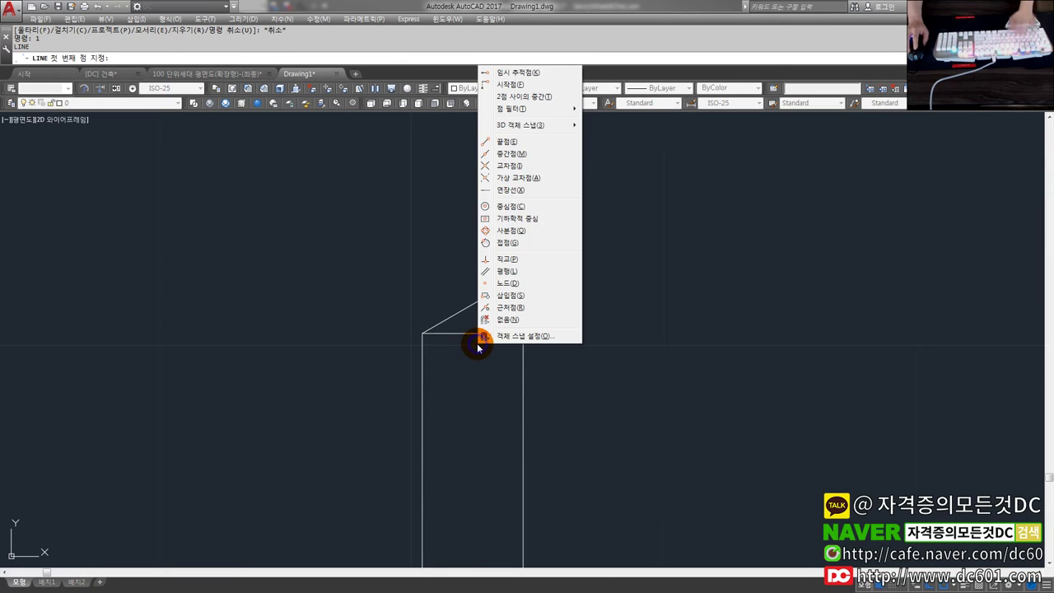
pyautogui.click(478, 337)
pyautogui.press('Escape')
pyautogui.write('l')
pyautogui.press('space')
pyautogui.keyDown('shift'); pyautogui.rightClick(473, 346); pyautogui.keyUp('shift')
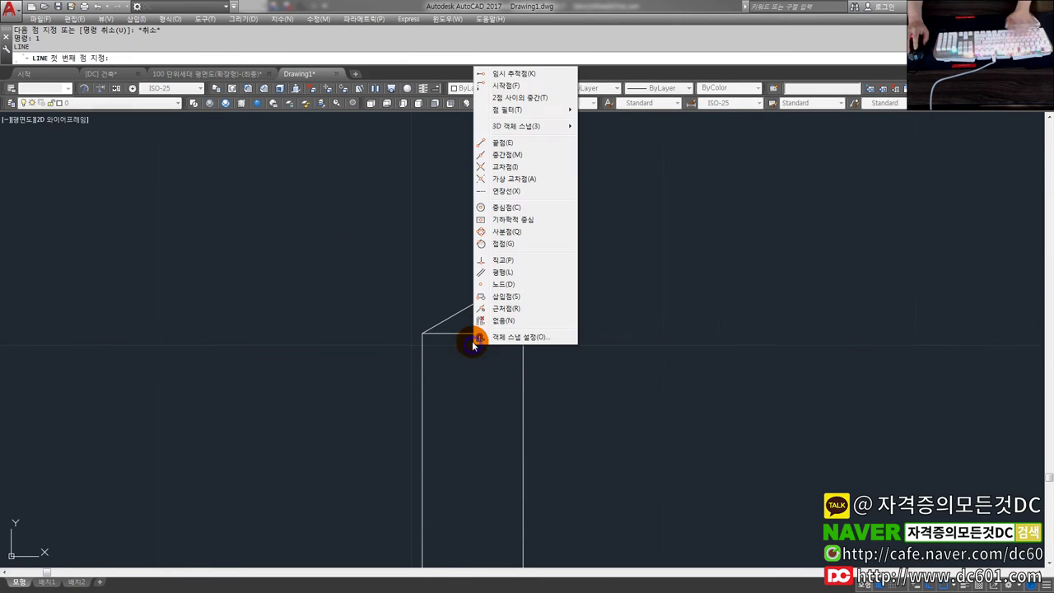
pyautogui.click(422, 332)
pyautogui.click(483, 211)
pyautogui.press('Escape')
# Step: Trim the right diagonal and mirror the left diagonal across the centre line
pyautogui.write('tr')
pyautogui.click(487, 295)
pyautogui.press('Escape')
pyautogui.click(455, 315)
pyautogui.write('mi')
pyautogui.click(472, 305)
pyautogui.click(472, 247)
pyautogui.press('Return')
pyautogui.press('Escape')
# Step: Erase the vertical centre line
pyautogui.write('e')
pyautogui.press('space')
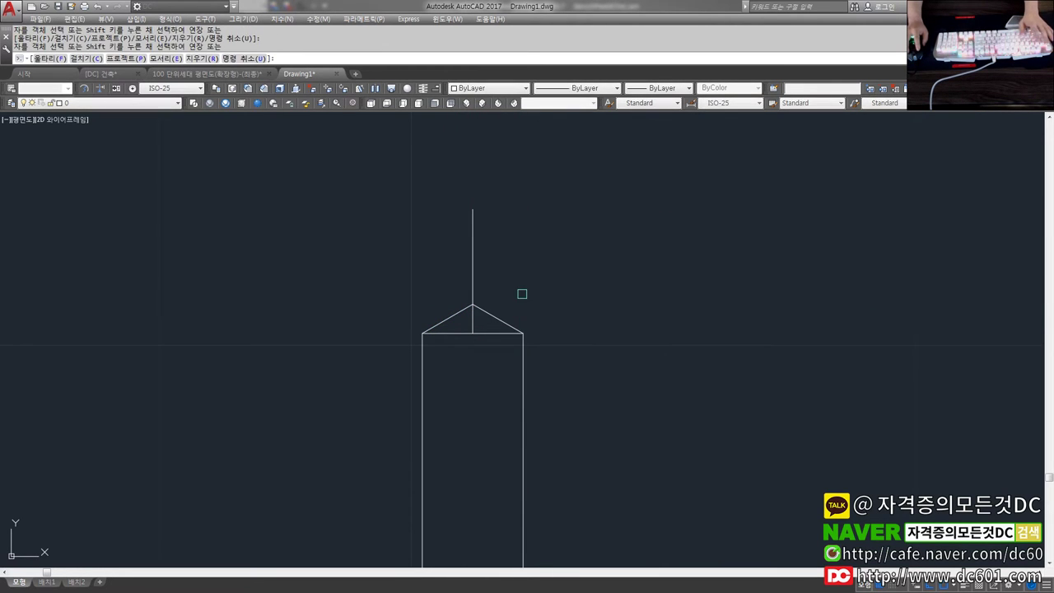
pyautogui.click(513, 273)
pyautogui.click(436, 243)
pyautogui.press('space')
pyautogui.scroll(-4, 478, 283)
# Step: Mirror the three roof lines horizontally about the side's midpoint to form the bottom
pyautogui.write('mi')
pyautogui.click(433, 269)
pyautogui.click(531, 331)
pyautogui.press('Return')
pyautogui.keyDown('shift'); pyautogui.rightClick(501, 358); pyautogui.keyUp('shift')
pyautogui.click(542, 188)
pyautogui.click(496, 390)
pyautogui.press('F8')
pyautogui.click(435, 450)
pyautogui.press('Return')
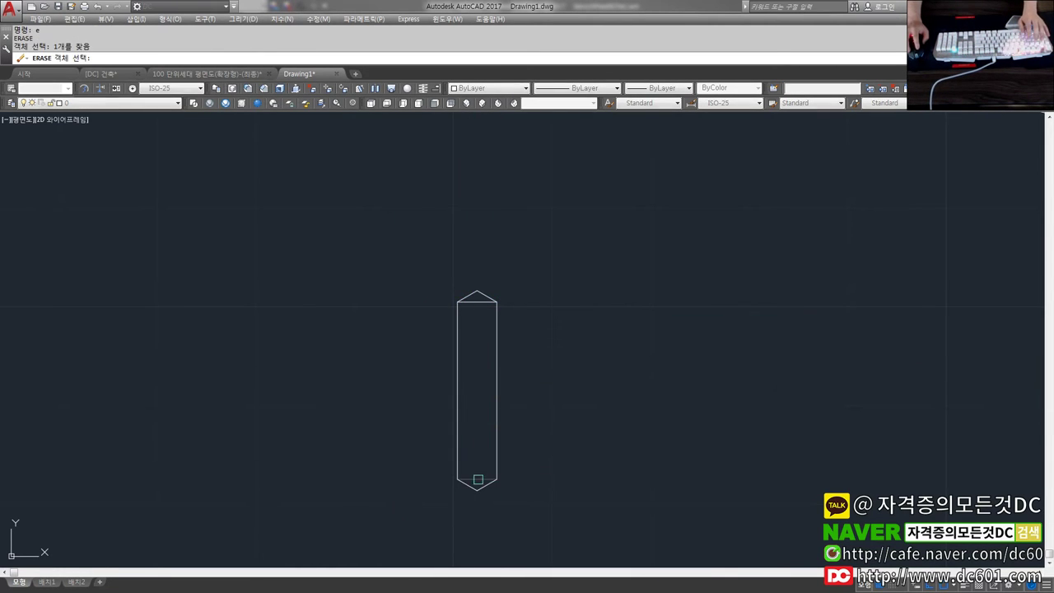
# Step: Erase the leftover line inside the shape
pyautogui.write('e')
pyautogui.press('space')
pyautogui.click(479, 304)
pyautogui.press('space')
# Step: Draw a centre line down from the top apex and trim its extension below
pyautogui.write('l')
pyautogui.press('space')
pyautogui.click(477, 291)
pyautogui.moveTo(478, 293); pyautogui.dragTo(481, 258, button='middle')
pyautogui.click(519, 492)
pyautogui.press('space')
pyautogui.write('tr')
pyautogui.press('space')
pyautogui.press('space')
pyautogui.click(481, 478)
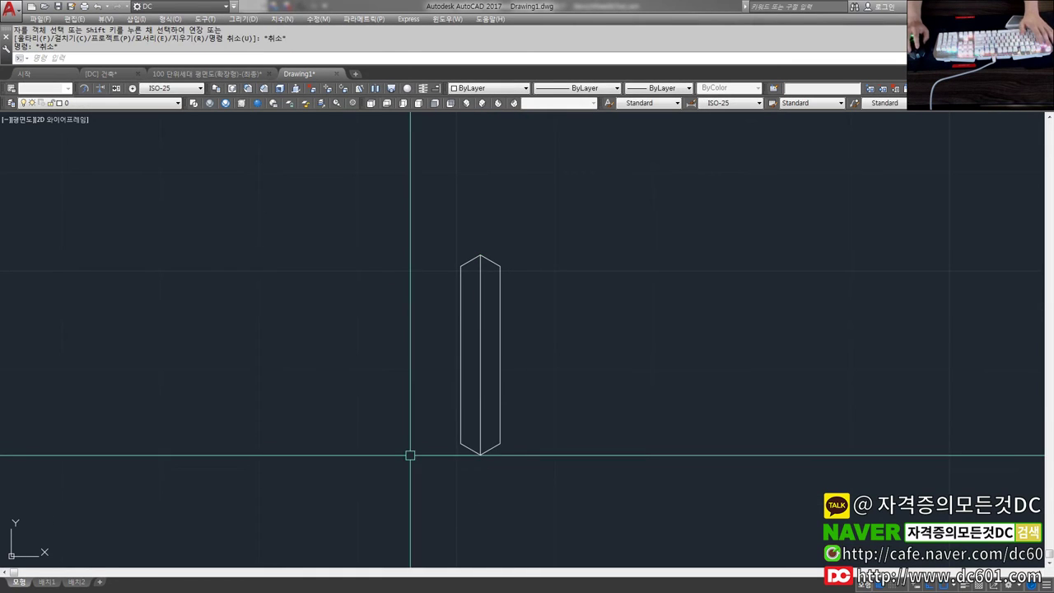
pyautogui.press('Escape')
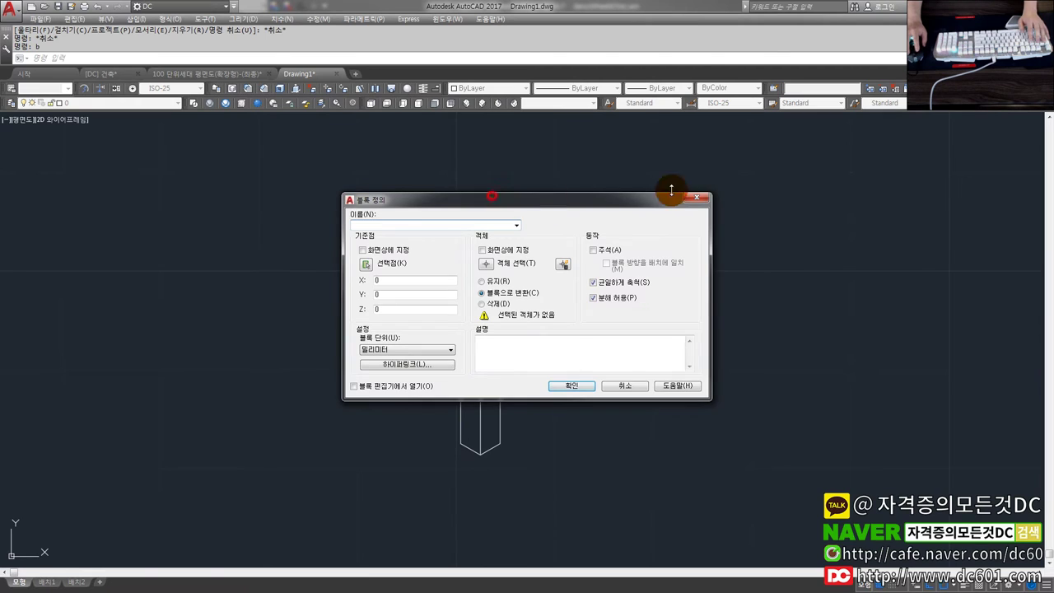
# Step: Redefine block 1 from the seven shape objects, based at the shape's midpoint
pyautogui.moveTo(672, 194); pyautogui.dragTo(869, 173)
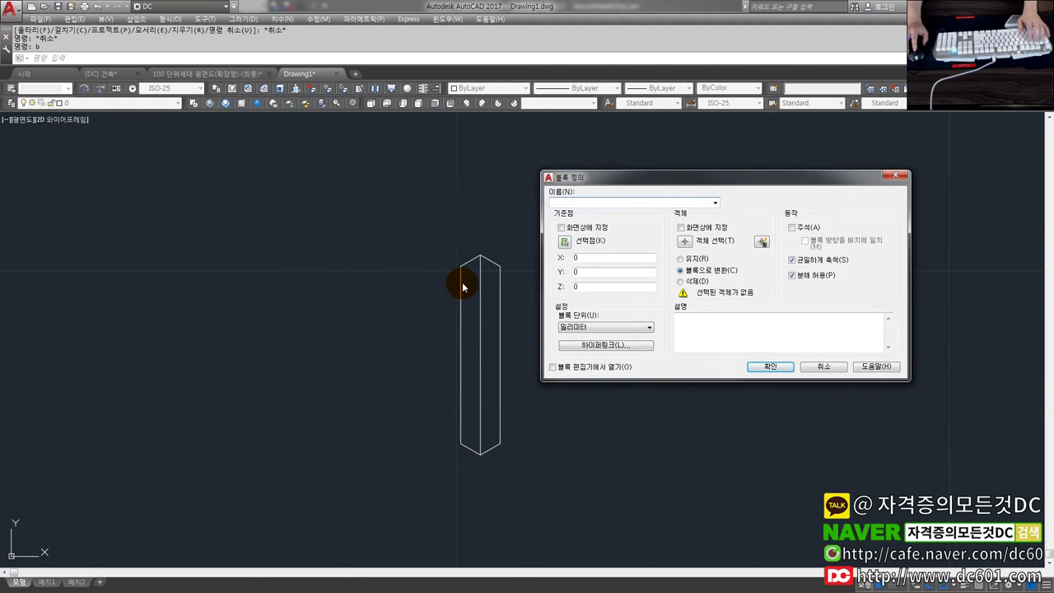
pyautogui.click(685, 241)
pyautogui.click(353, 203)
pyautogui.click(511, 466)
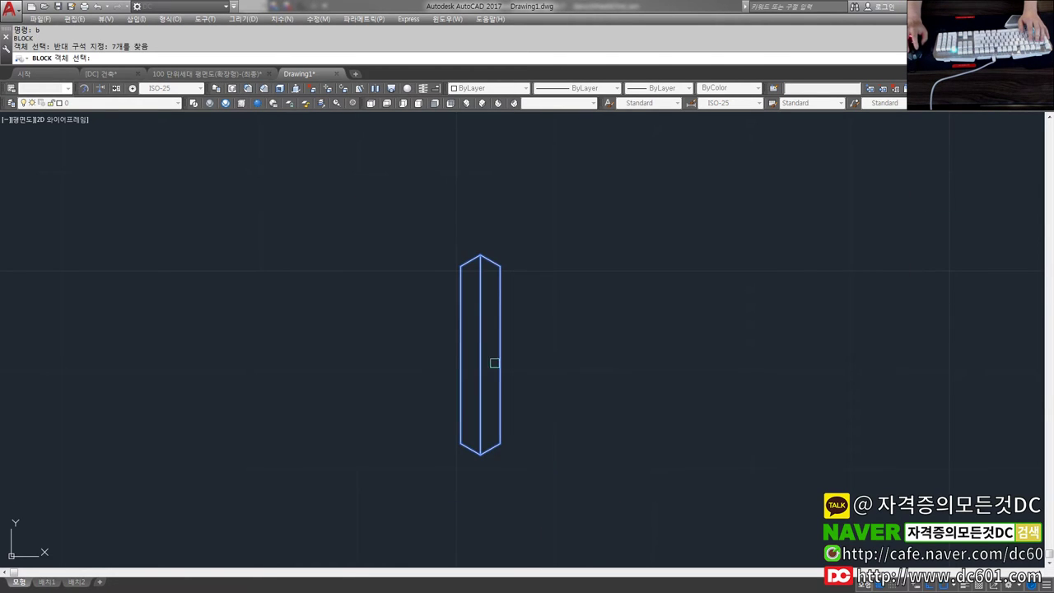
pyautogui.rightClick(413, 282)
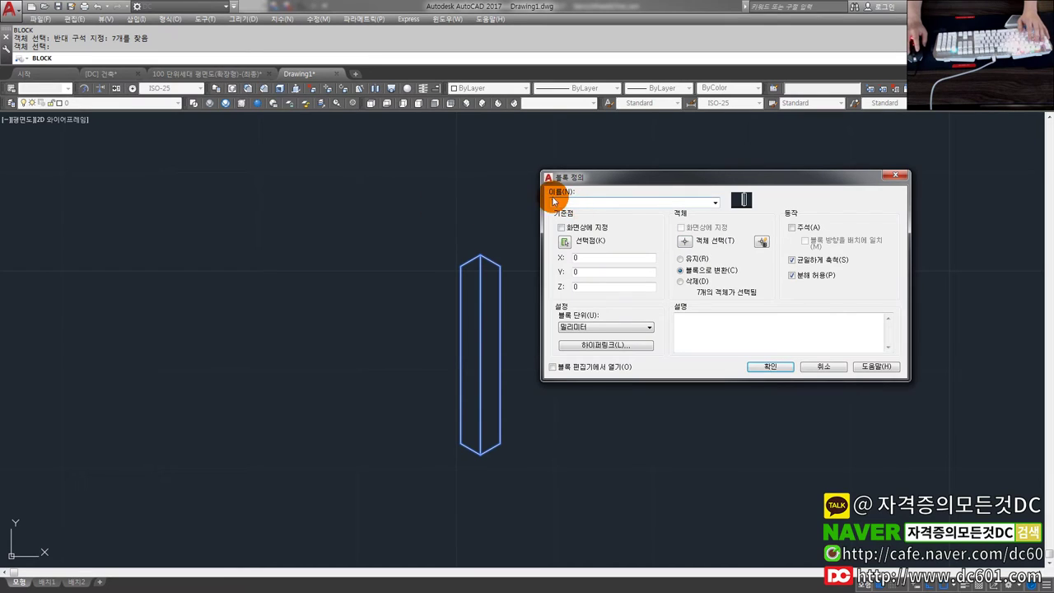
pyautogui.write('1')
pyautogui.click(566, 242)
pyautogui.keyDown('shift'); pyautogui.rightClick(484, 336); pyautogui.keyUp('shift')
pyautogui.click(509, 214)
pyautogui.click(481, 356)
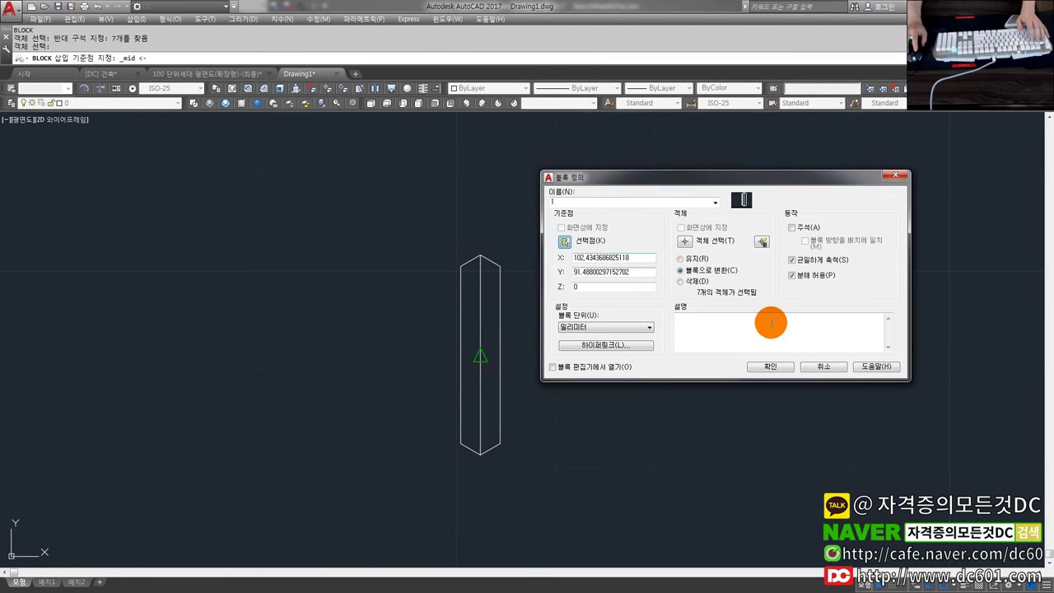
pyautogui.click(773, 370)
pyautogui.click(548, 301)
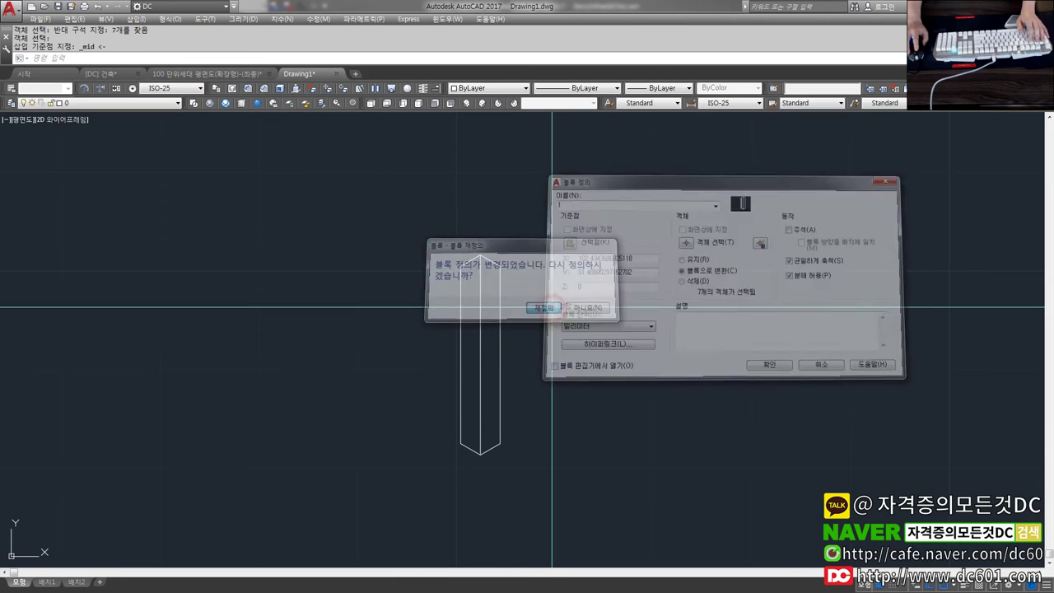
# Step: Start erasing and select the leftover hexagon copy
pyautogui.scroll(-3, 527, 316)
pyautogui.press('e')
pyautogui.press('Return')
pyautogui.click(560, 360)
pyautogui.click(494, 301)
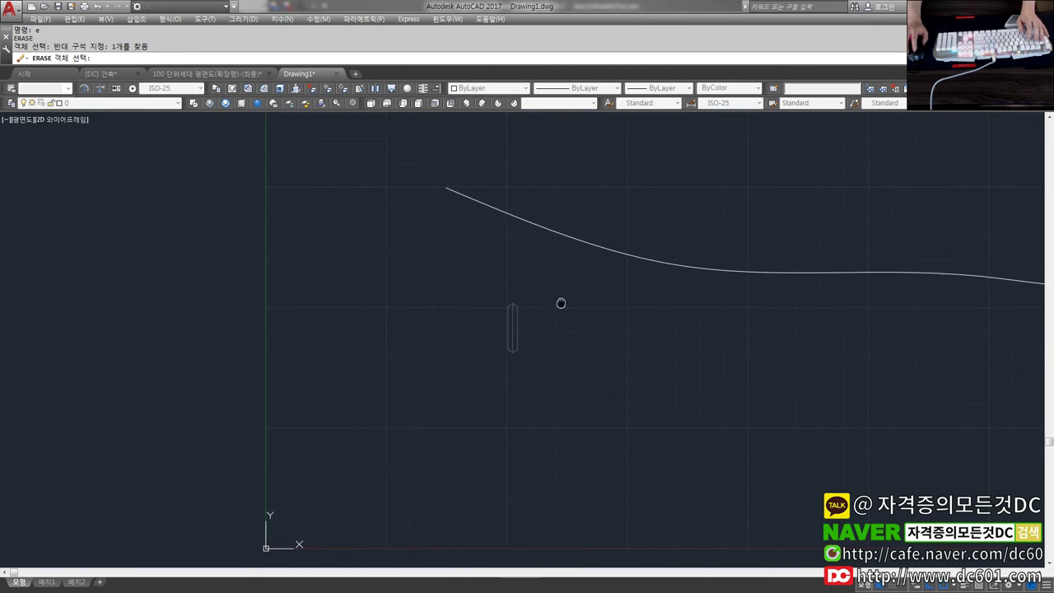
# Step: Erase the hexagon copy, check the reference drawing, then reposition the Drawing1 spline
pyautogui.press('Return')
pyautogui.scroll(2, 458, 311)
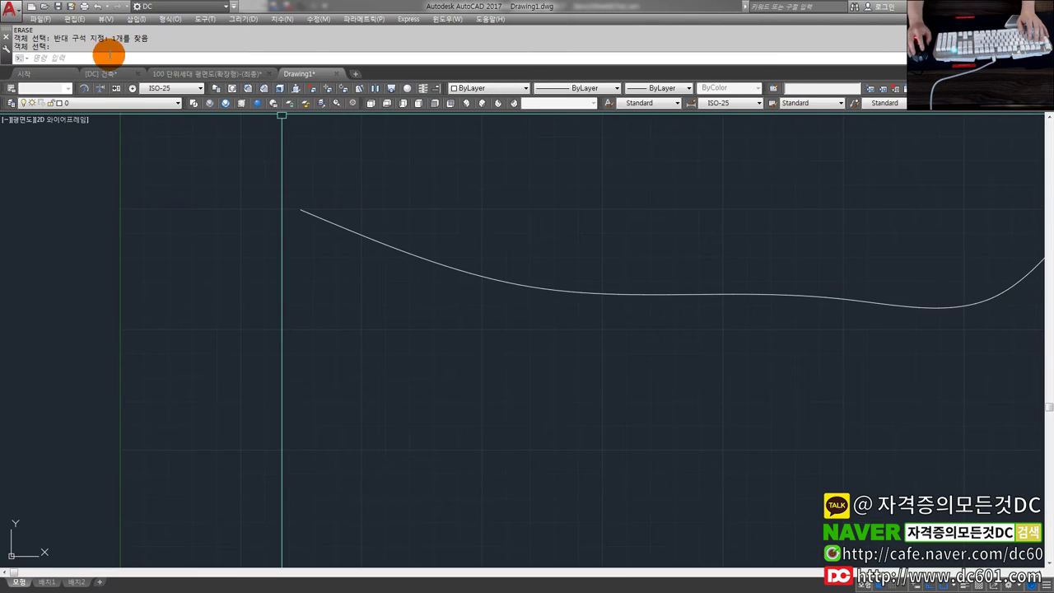
pyautogui.click(176, 74)
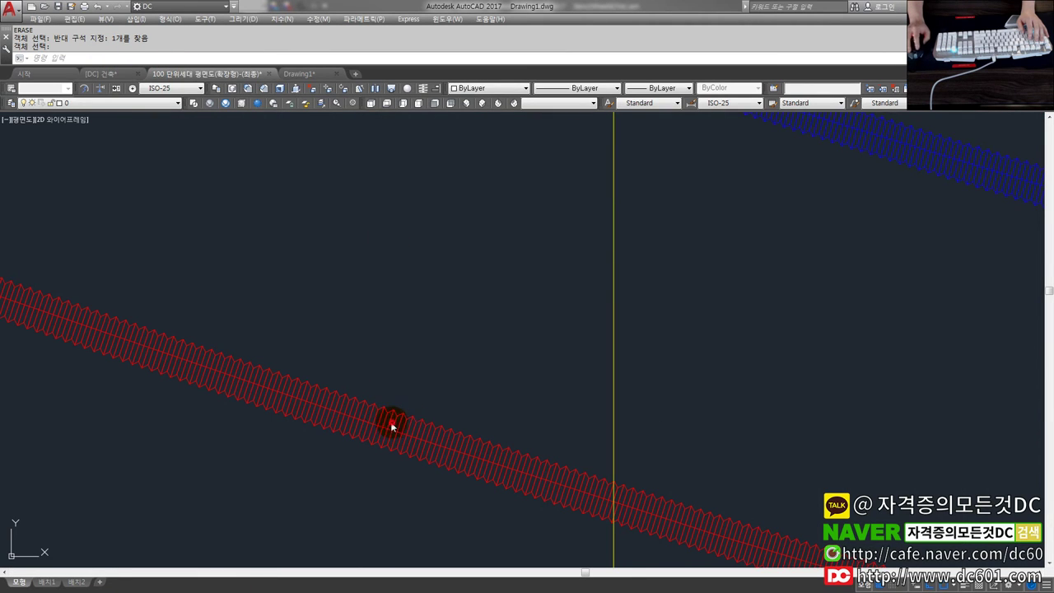
pyautogui.click(553, 381)
pyautogui.scroll(5, 400, 362)
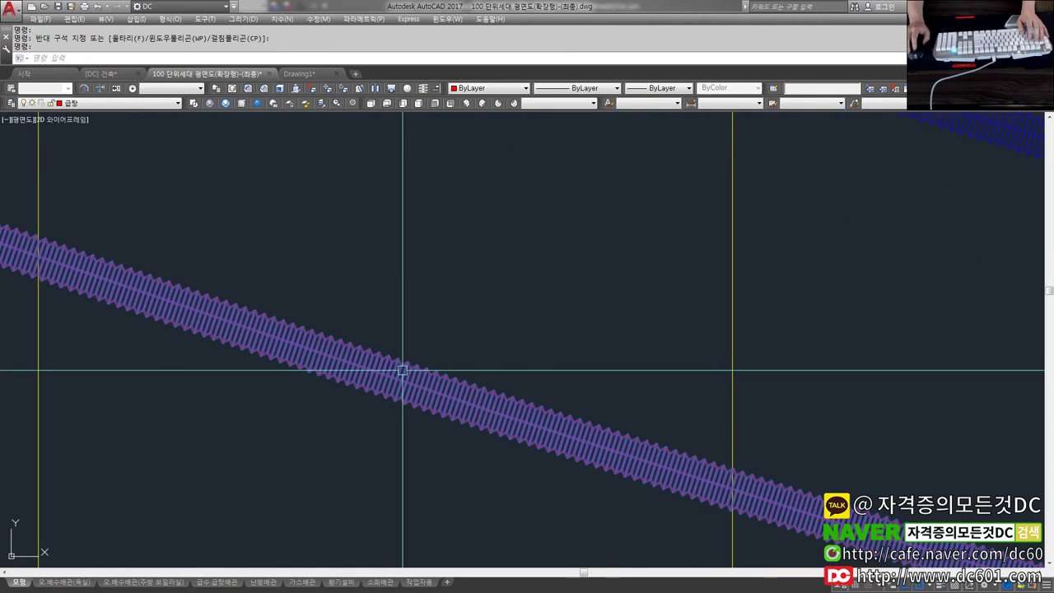
pyautogui.press('Escape')
pyautogui.click(298, 74)
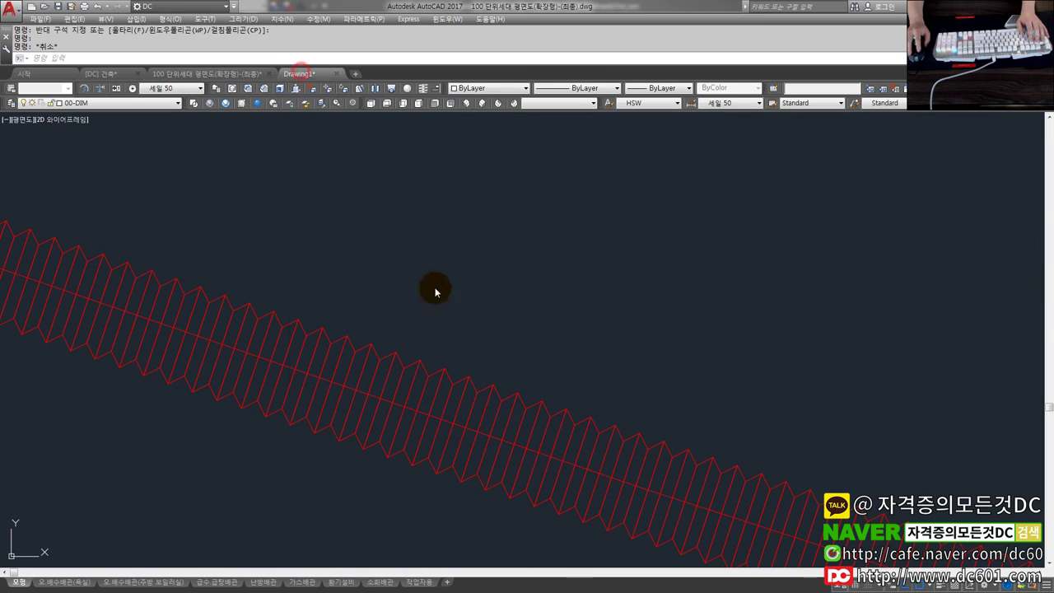
pyautogui.moveTo(467, 294); pyautogui.dragTo(506, 301, button='middle')
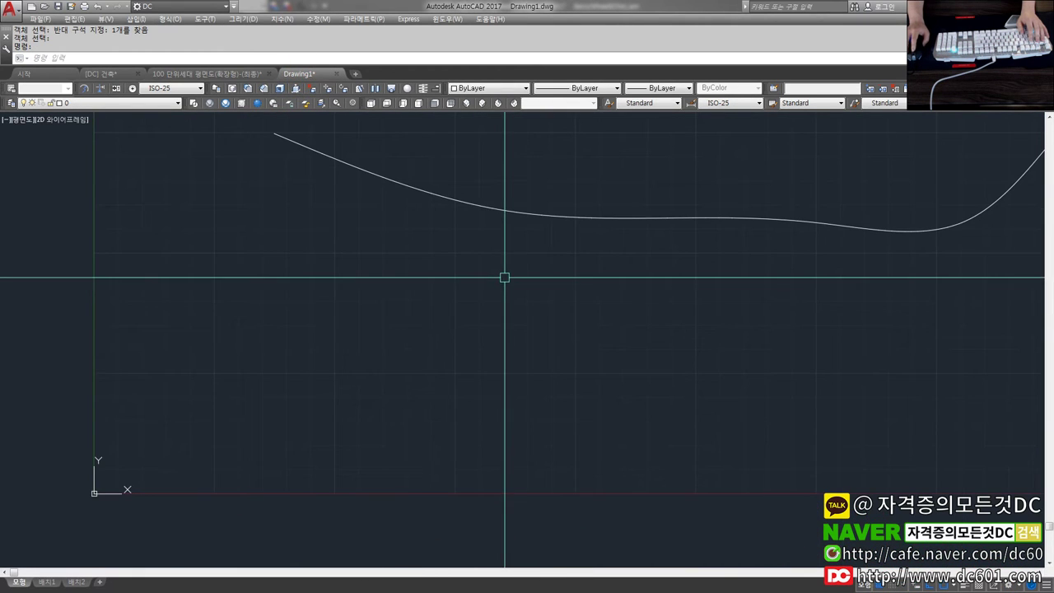
pyautogui.moveTo(456, 306); pyautogui.dragTo(452, 388, button='middle')
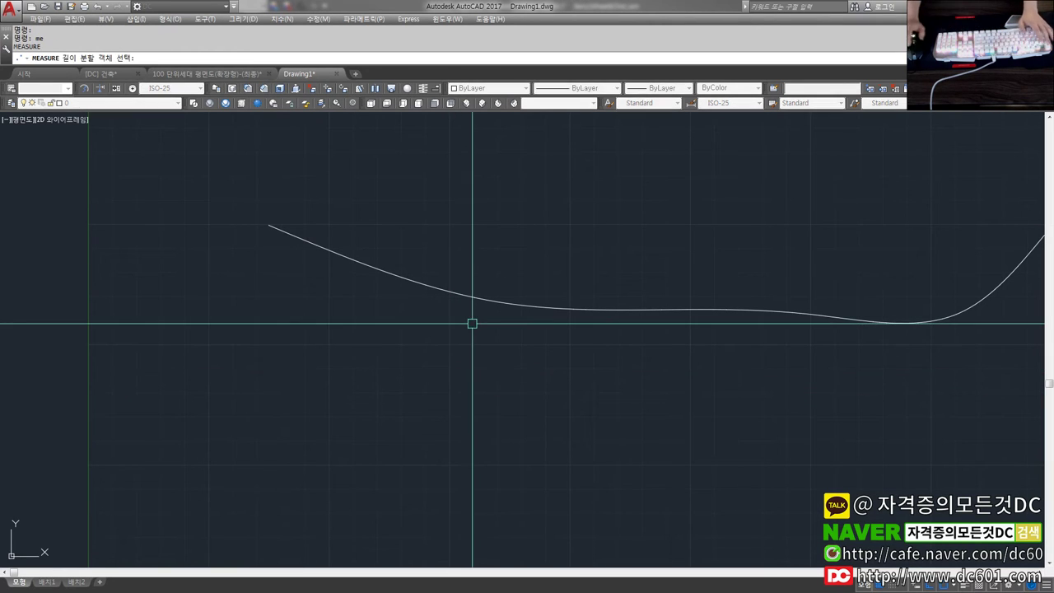
# Step: Inspect the red pipe in the reference drawing, then start MEASURE in Drawing1
pyautogui.click(206, 74)
pyautogui.click(428, 404)
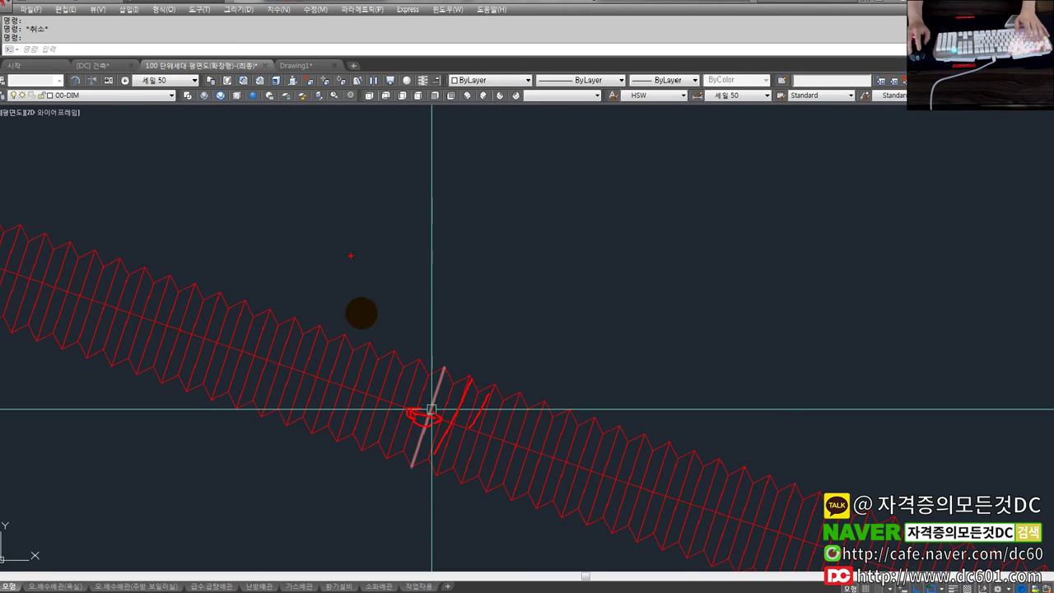
pyautogui.press('Escape')
pyautogui.click(303, 74)
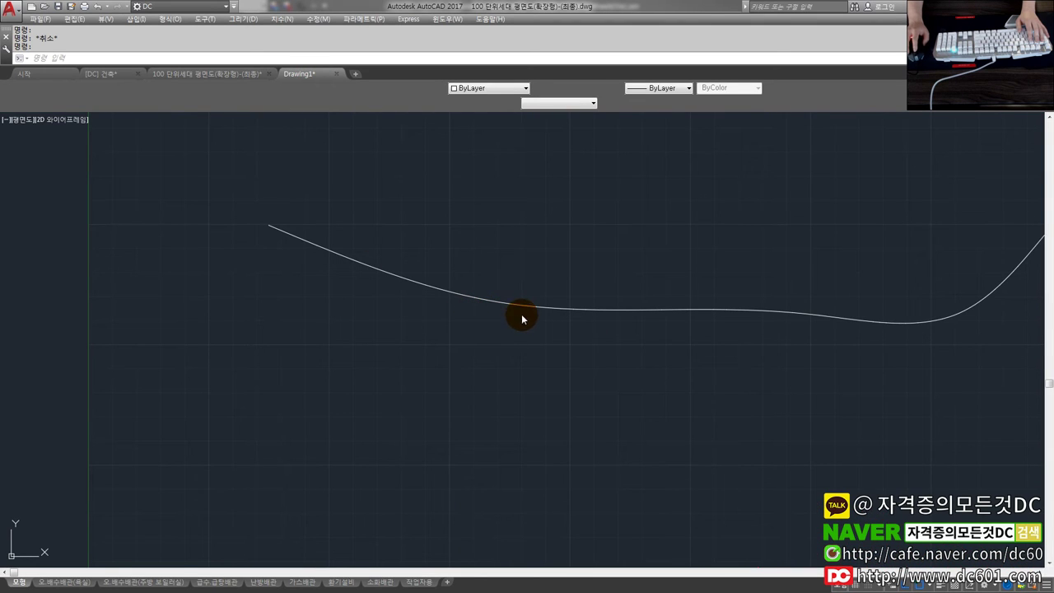
pyautogui.click(460, 287)
pyautogui.press('Escape')
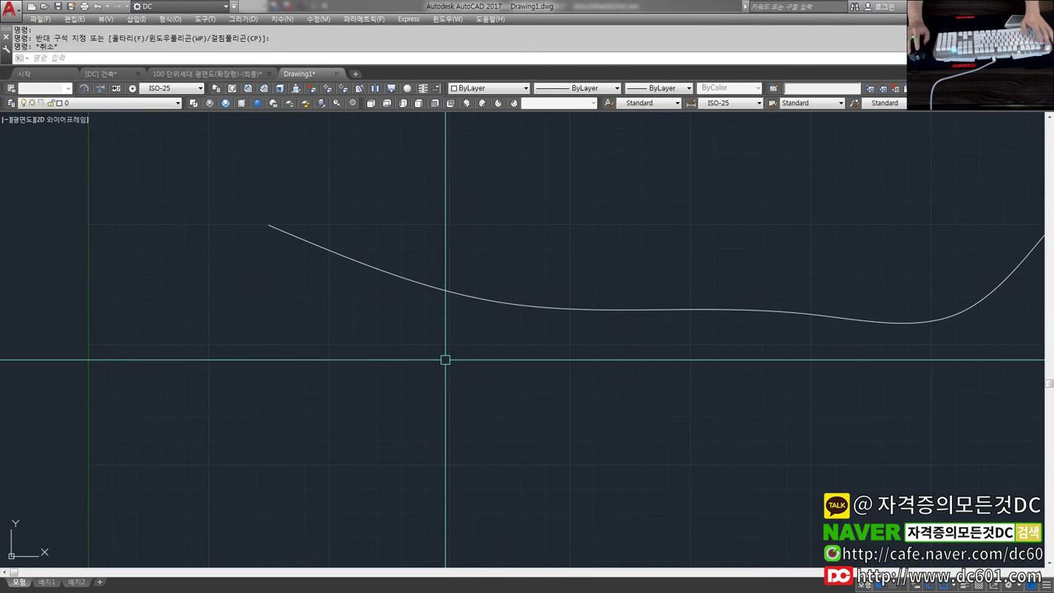
pyautogui.write('me')
pyautogui.press('Return')
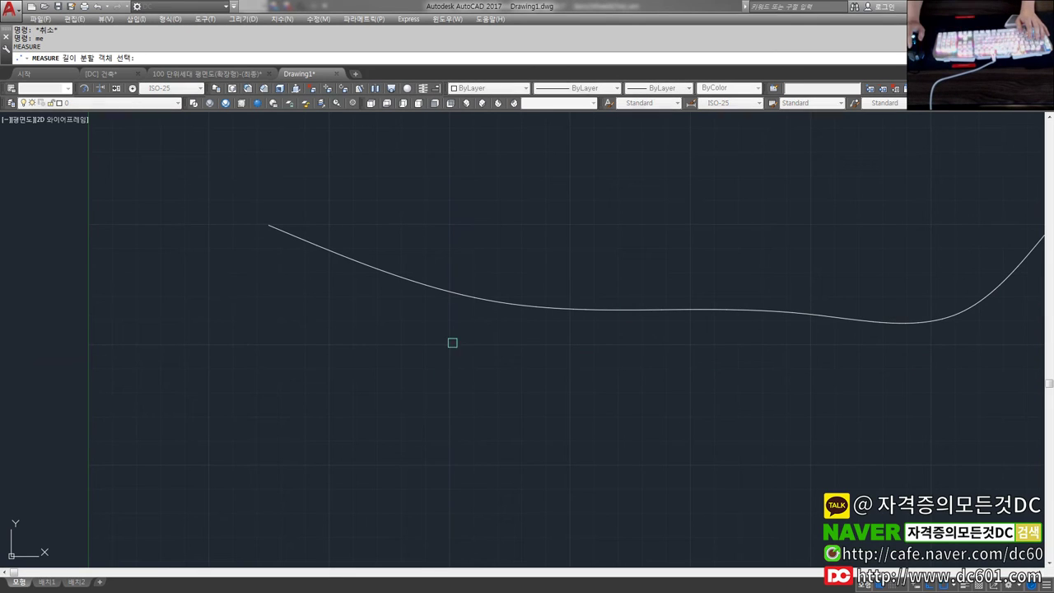
# Step: Measure the spline with aligned block 1 copies every 4 units and inspect the chain
pyautogui.click(482, 303)
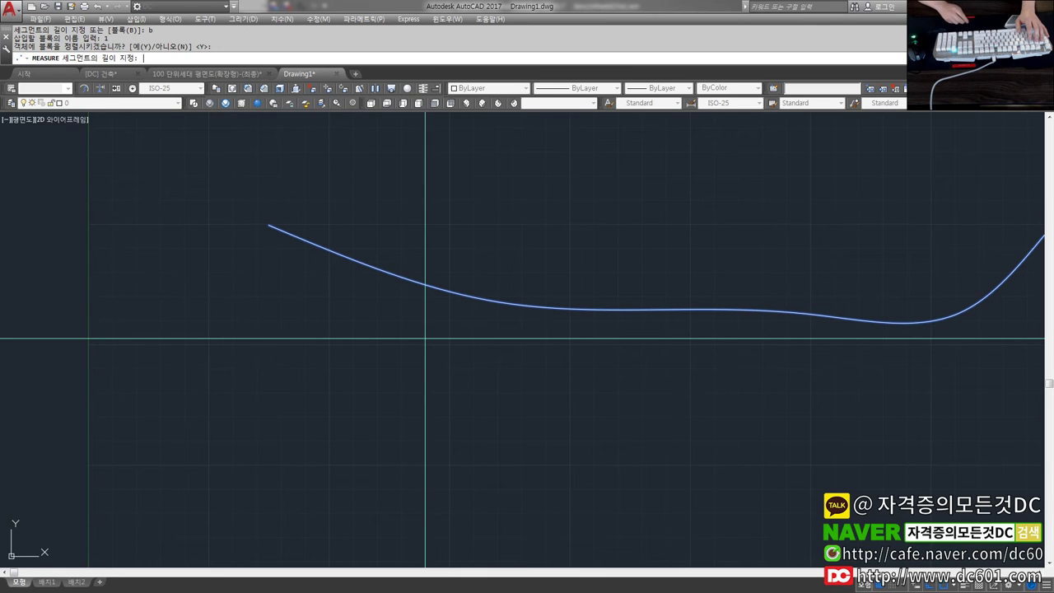
pyautogui.write('4')
pyautogui.press('Return')
pyautogui.moveTo(439, 318); pyautogui.dragTo(129, 290, button='middle')
pyautogui.click(387, 334)
pyautogui.scroll(4, 357, 322)
pyautogui.scroll(4, 359, 296)
pyautogui.scroll(-2, 412, 300)
pyautogui.scroll(-4, 477, 305)
pyautogui.press('Escape')
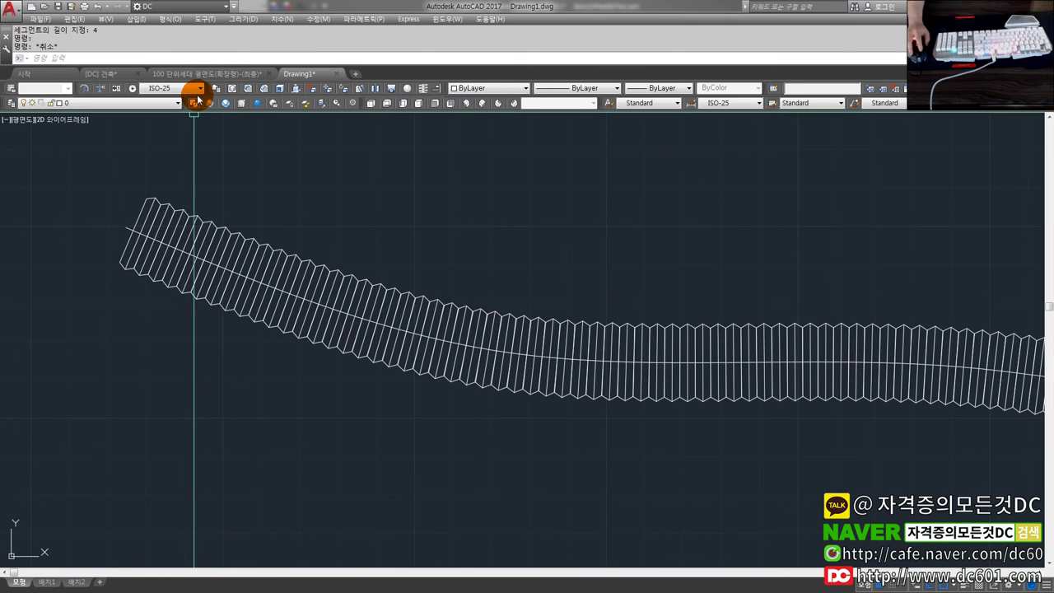
pyautogui.click(224, 76)
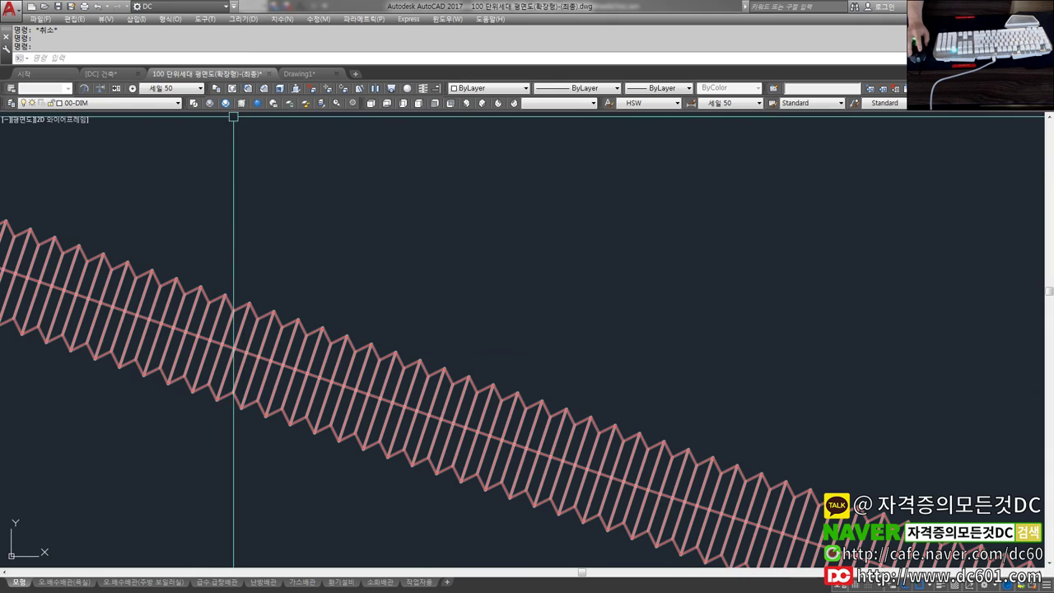
# Step: Zoom out to show the whole block-lined pipe in Drawing1, then bring up KakaoTalk
pyautogui.click(301, 76)
pyautogui.scroll(-3, 487, 294)
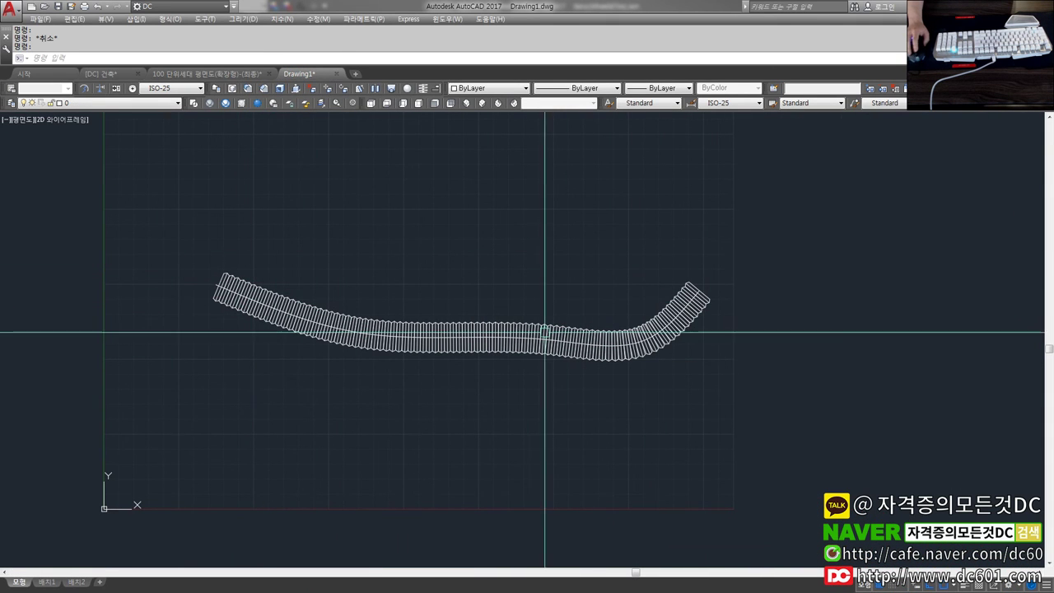
pyautogui.moveTo(355, 294); pyautogui.dragTo(389, 315, button='middle')
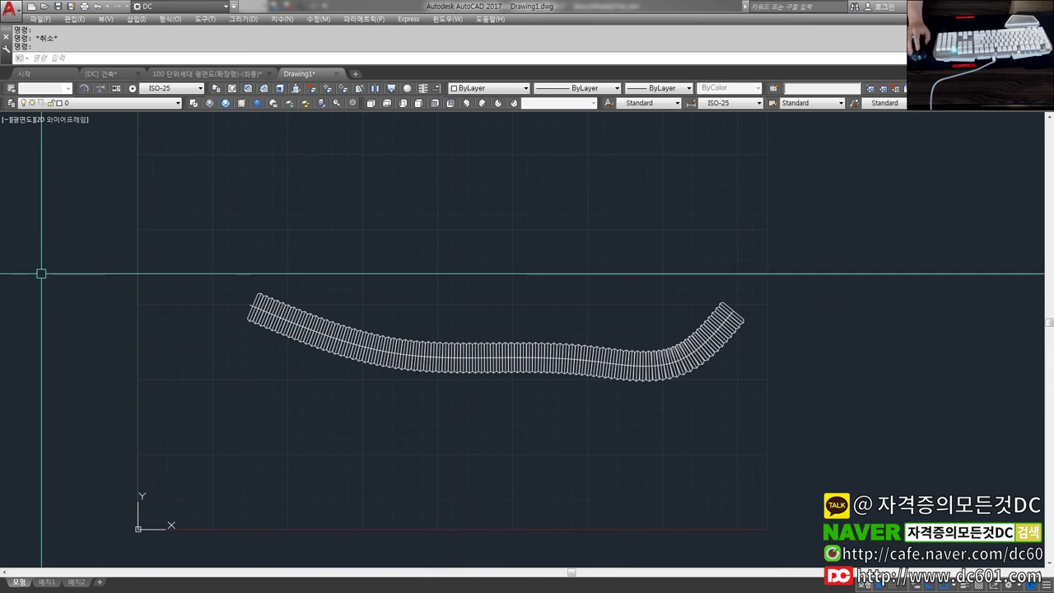
pyautogui.hotkey('alt', 'Tab')
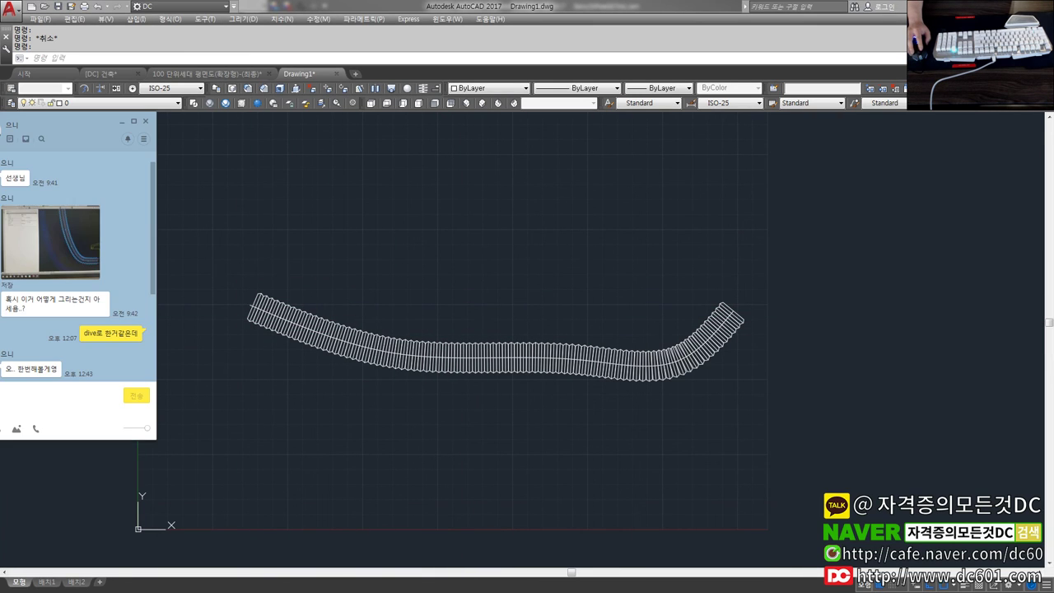
# Step: Dismiss the KakaoTalk chat window to return to the drawing
pyautogui.click(260, 296)
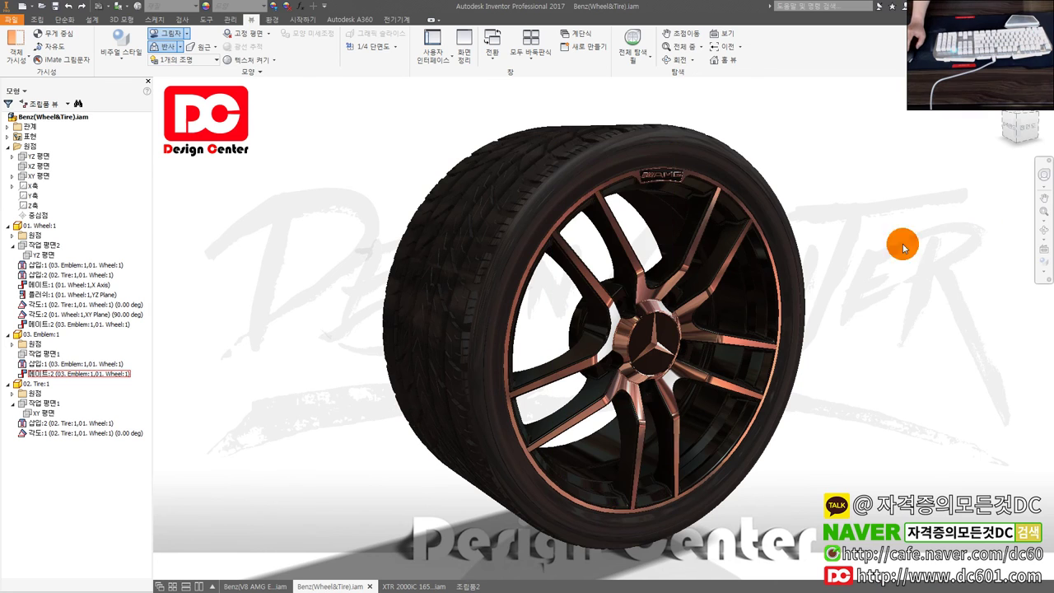
# Step: Switch to the Benz(V8 AMG Engine).iam assembly document
pyautogui.click(256, 587)
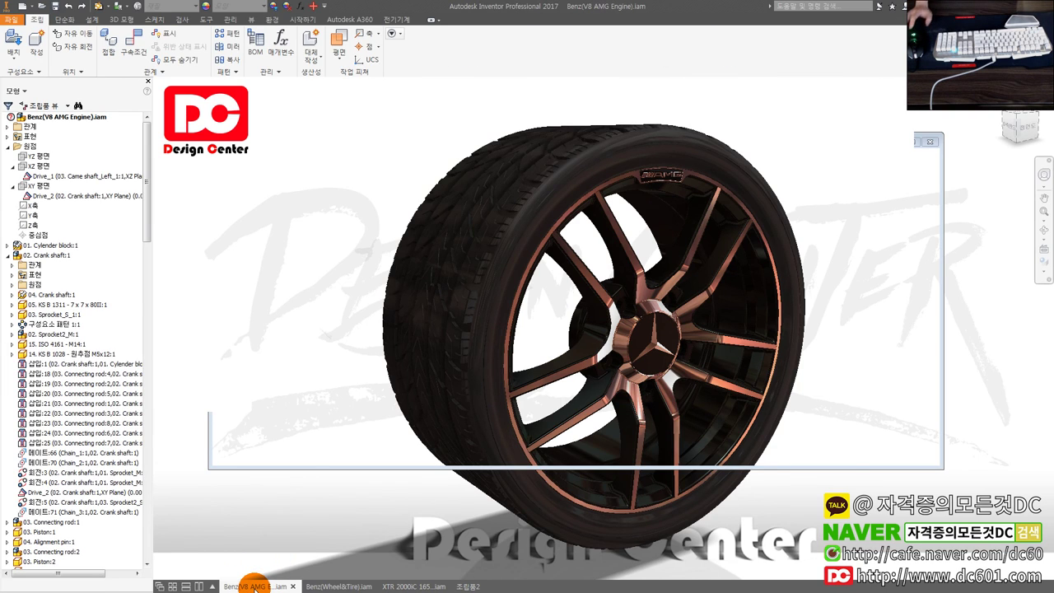